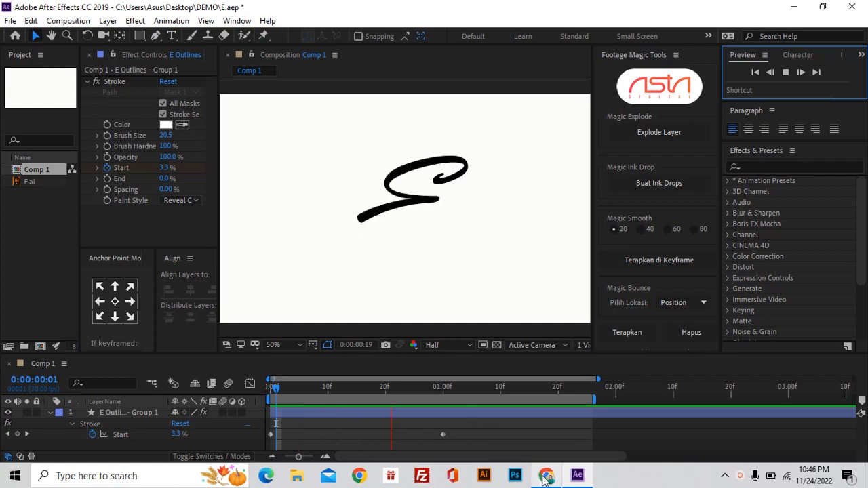
Step: Stop the preview playback of the letter animation and set the composition's preview resolution to Quarter
{"action": "left_click", "coordinate": [542, 476]}
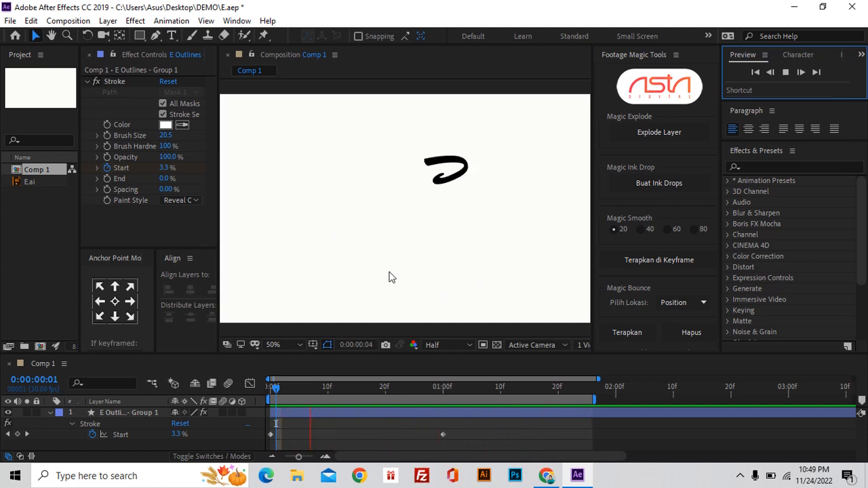
{"action": "left_click", "coordinate": [785, 74]}
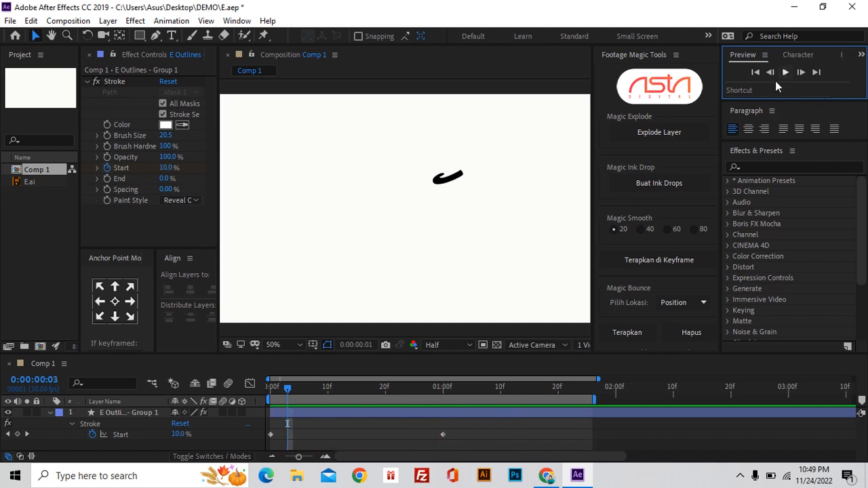
{"action": "left_click", "coordinate": [468, 346]}
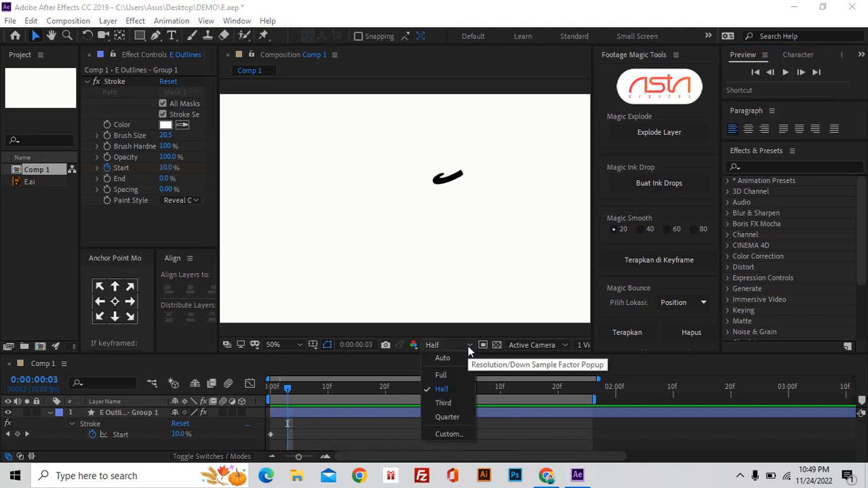
{"action": "left_click", "coordinate": [456, 416]}
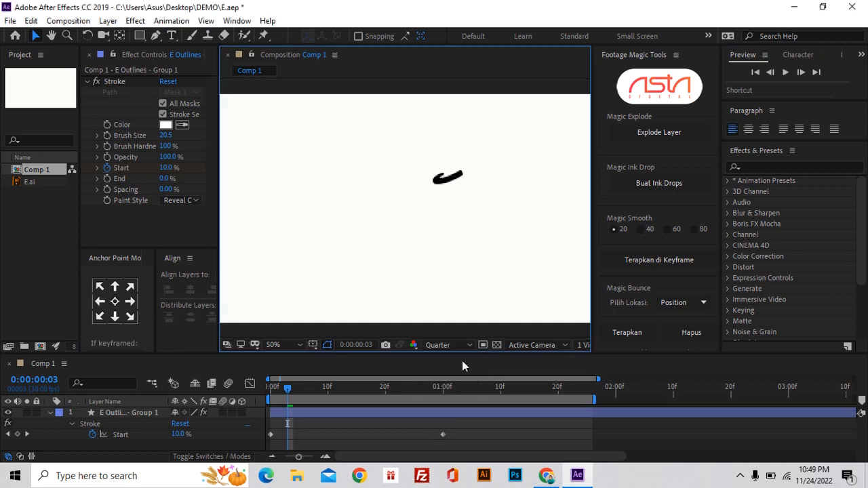
{"action": "left_click", "coordinate": [447, 169]}
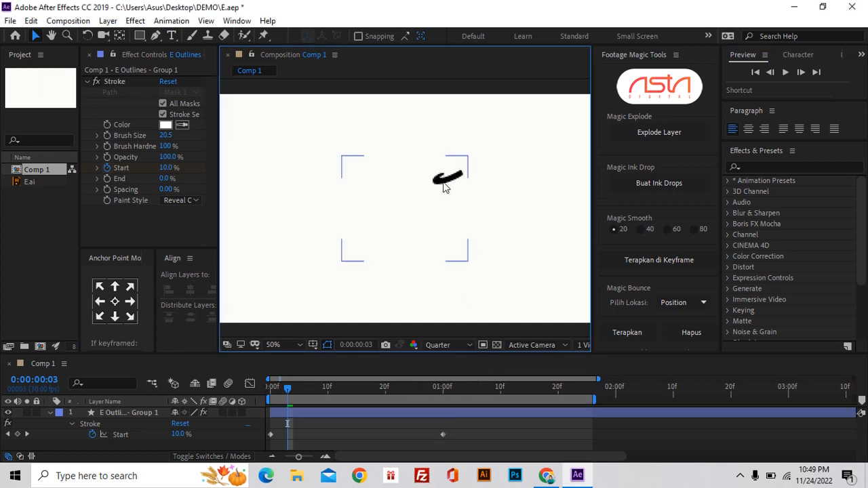
{"action": "left_click", "coordinate": [506, 204]}
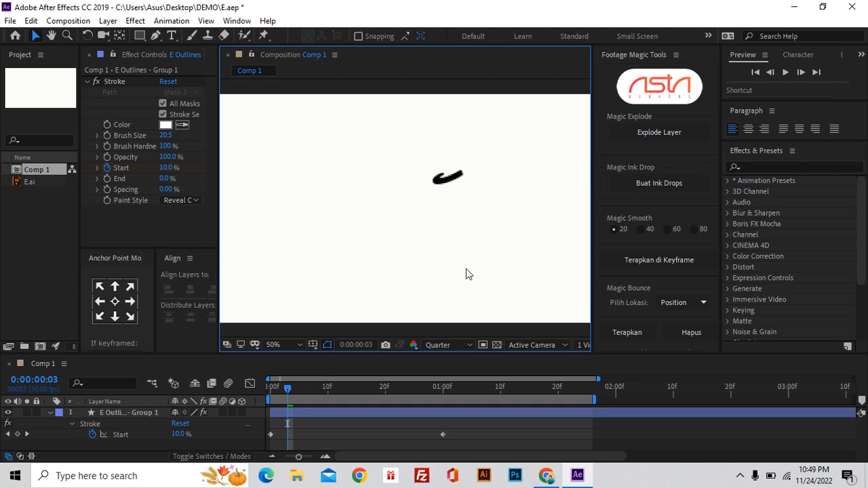
Step: Scrub through the letter's write-on animation, collapse the outline layer's properties and park the playhead at 0:00:01:00
{"action": "mouse_move", "coordinate": [287, 391]}
{"action": "left_mouse_down"}
{"action": "mouse_move", "coordinate": [275, 391]}
{"action": "mouse_move", "coordinate": [439, 397]}
{"action": "mouse_move", "coordinate": [274, 392]}
{"action": "mouse_move", "coordinate": [332, 395]}
{"action": "left_mouse_up"}
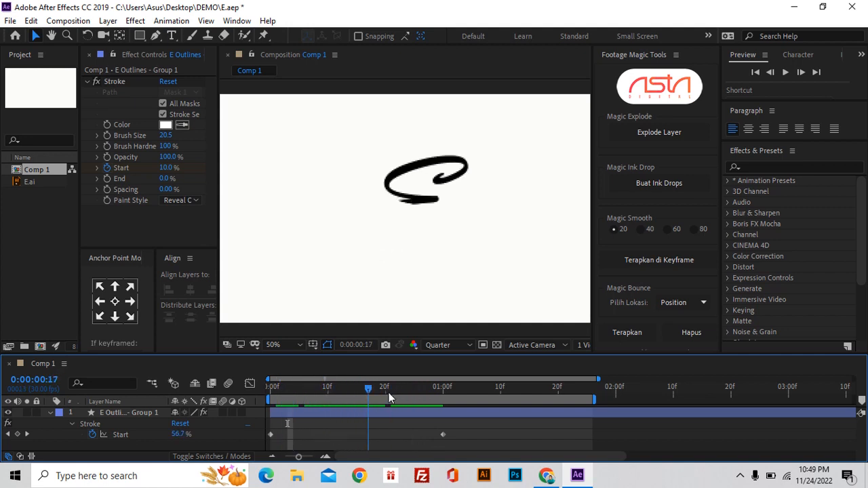
{"action": "mouse_move", "coordinate": [388, 393]}
{"action": "left_mouse_down"}
{"action": "mouse_move", "coordinate": [420, 393]}
{"action": "mouse_move", "coordinate": [270, 397]}
{"action": "left_mouse_up"}
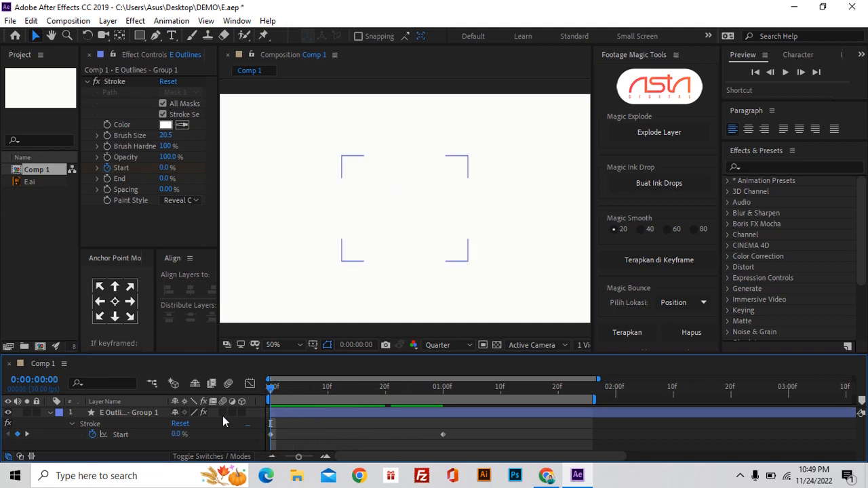
{"action": "left_click", "coordinate": [51, 414]}
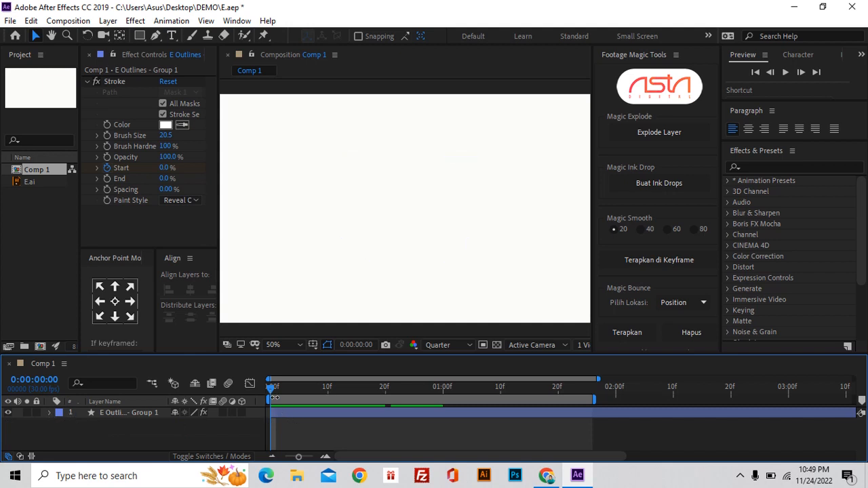
{"action": "left_click_drag", "start_coordinate": [272, 390], "coordinate": [443, 399]}
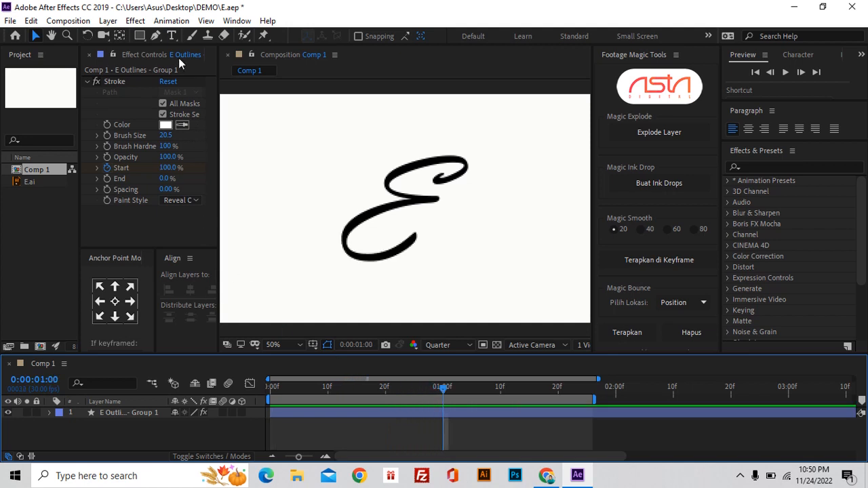
Step: With the Pen tool, draw a curved path starting beyond the E's upper-right end and trace its upper loop to the middle point
{"action": "left_click", "coordinate": [157, 36]}
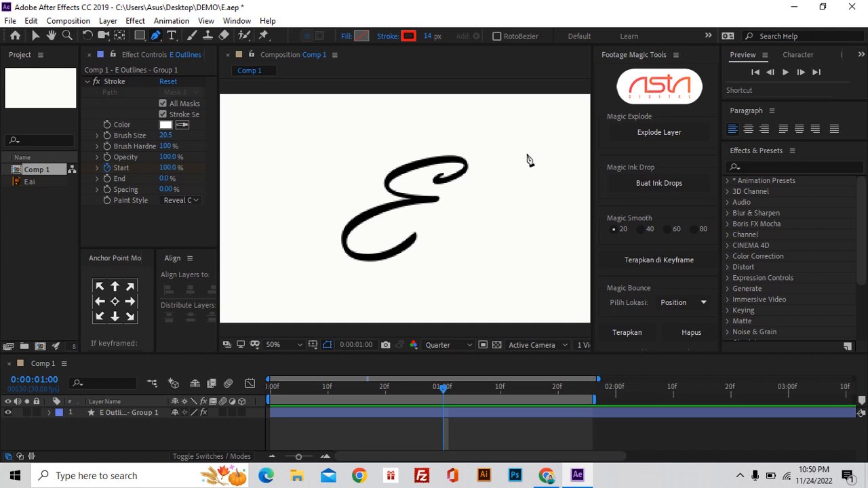
{"action": "left_click_drag", "start_coordinate": [526, 155], "coordinate": [507, 149]}
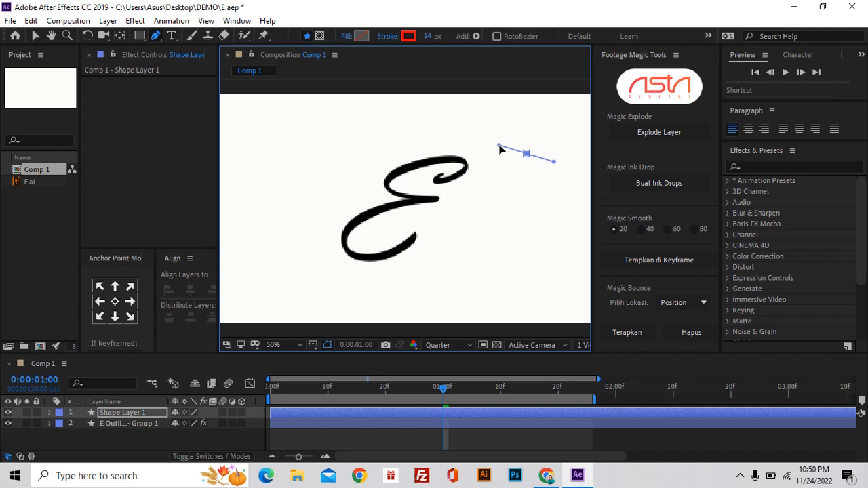
{"action": "mouse_move", "coordinate": [439, 179]}
{"action": "left_mouse_down"}
{"action": "mouse_move", "coordinate": [430, 190]}
{"action": "mouse_move", "coordinate": [466, 173]}
{"action": "mouse_move", "coordinate": [392, 172]}
{"action": "mouse_move", "coordinate": [389, 198]}
{"action": "left_mouse_up"}
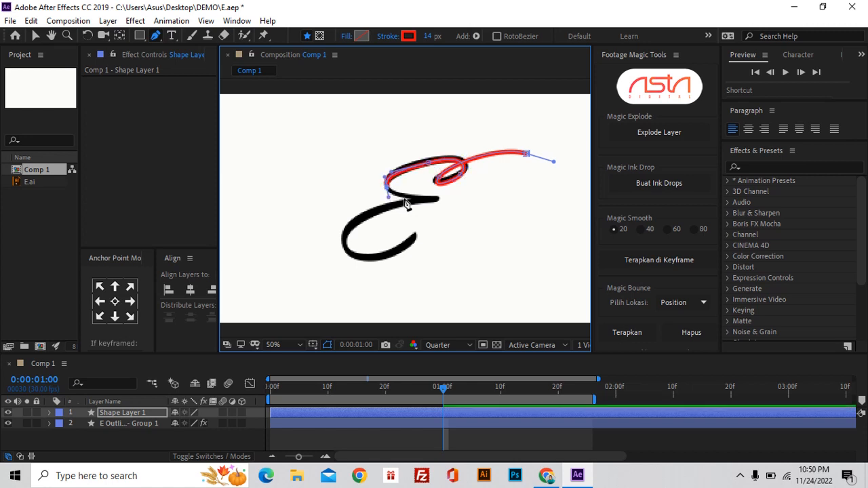
{"action": "key", "text": "ctrl+z"}
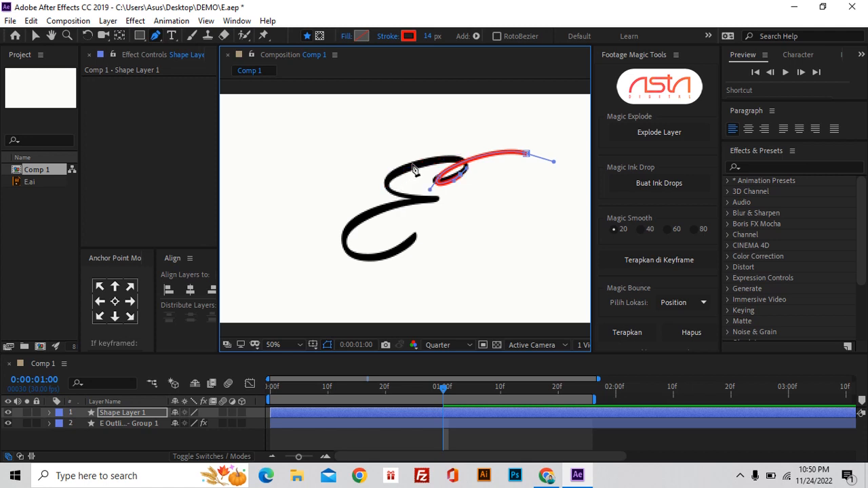
{"action": "left_click_drag", "start_coordinate": [419, 166], "coordinate": [372, 178]}
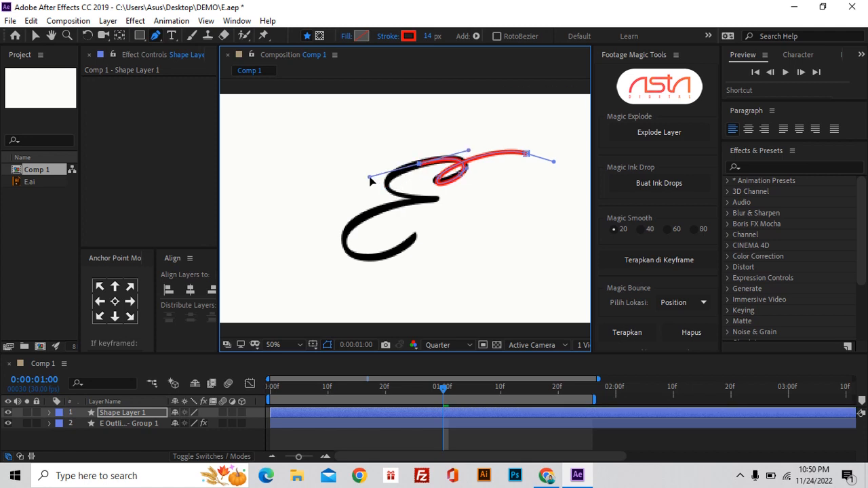
{"action": "left_click_drag", "start_coordinate": [436, 199], "coordinate": [491, 202]}
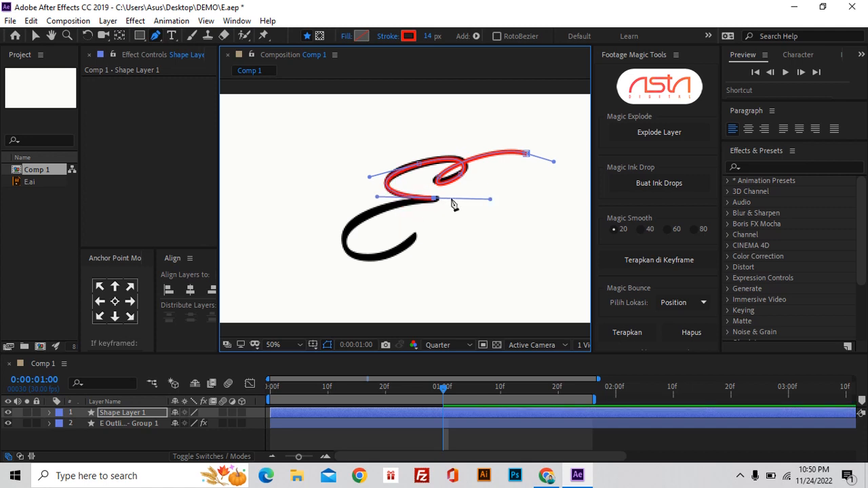
{"action": "left_click_drag", "start_coordinate": [346, 243], "coordinate": [351, 287]}
{"action": "left_click_drag", "start_coordinate": [421, 230], "coordinate": [428, 216]}
{"action": "key", "text": "ctrl+z"}
{"action": "key", "text": "ctrl+z"}
Step: Continue the path around the E's lower curve, loop it at the letter's end and extend a wavy tail to the right
{"action": "left_click_drag", "start_coordinate": [344, 238], "coordinate": [337, 282]}
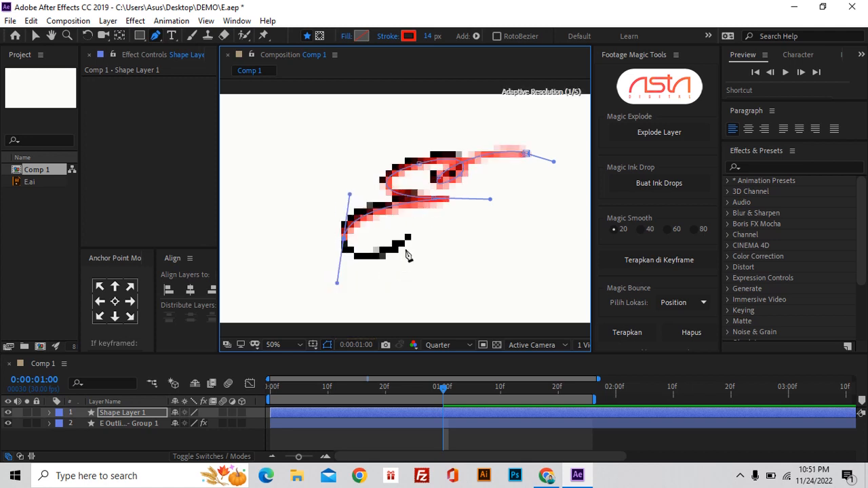
{"action": "left_click_drag", "start_coordinate": [415, 227], "coordinate": [410, 207]}
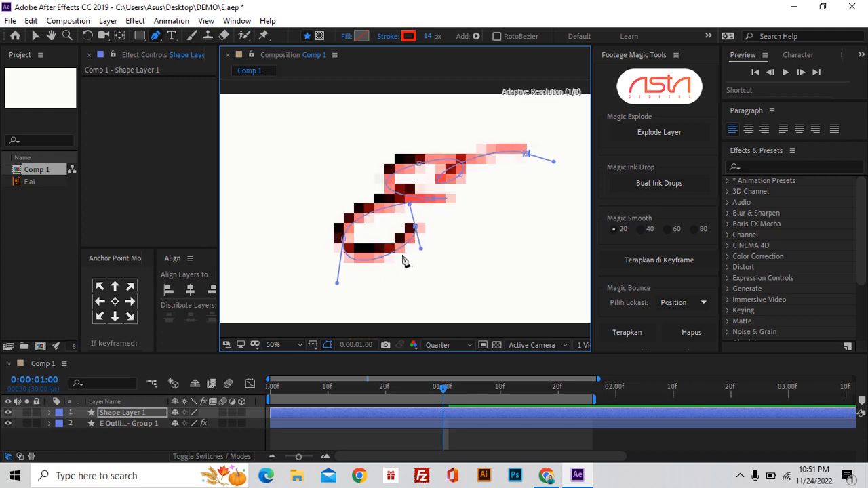
{"action": "left_click_drag", "start_coordinate": [405, 254], "coordinate": [435, 269]}
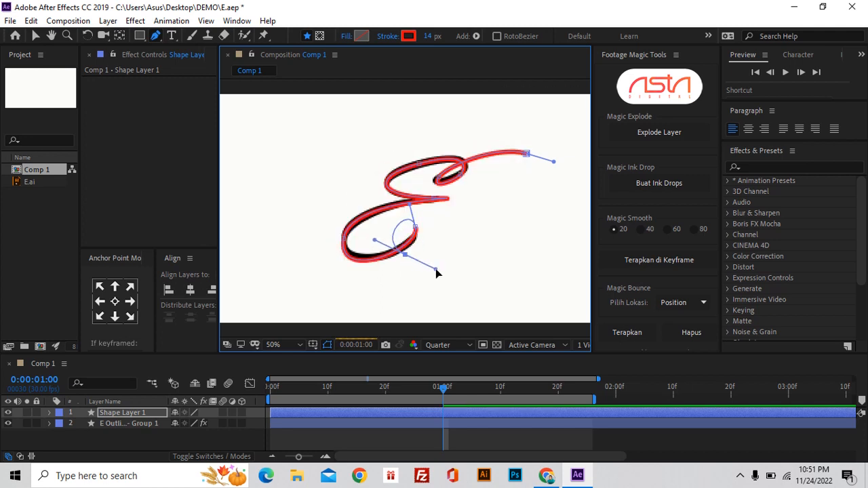
{"action": "left_click_drag", "start_coordinate": [517, 250], "coordinate": [541, 296]}
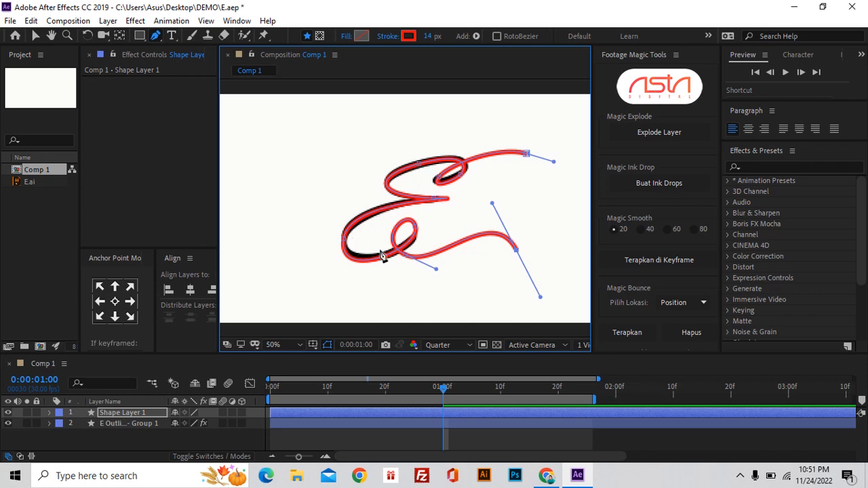
Step: Rename the new shape layer as JALUR TINTA
{"action": "right_click", "coordinate": [142, 417]}
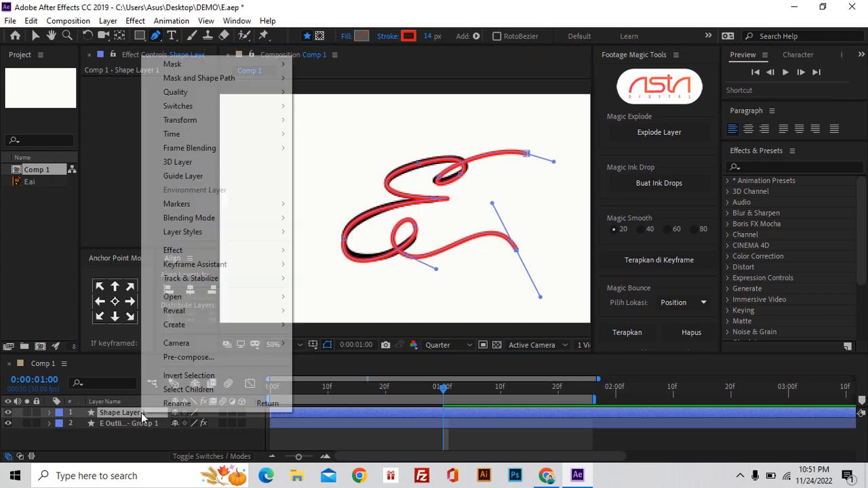
{"action": "left_click", "coordinate": [178, 404]}
{"action": "type", "text": "JALUR TIN"}
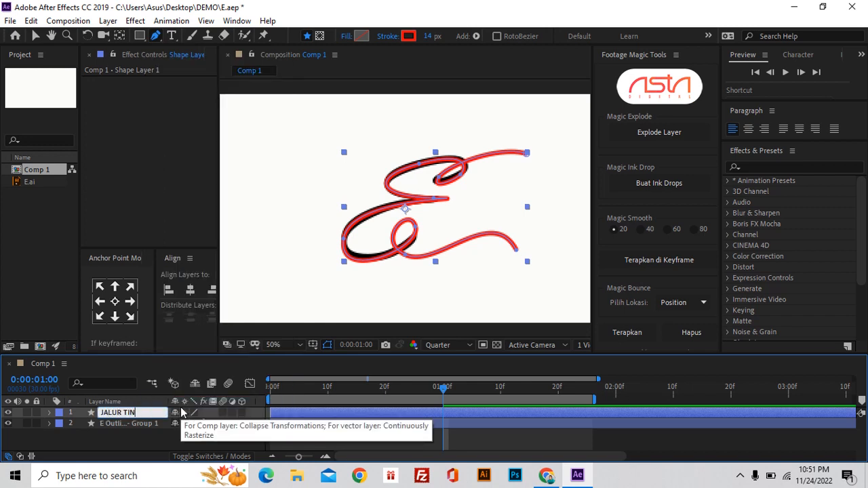
{"action": "type", "text": "TA"}
{"action": "key", "text": "Return"}
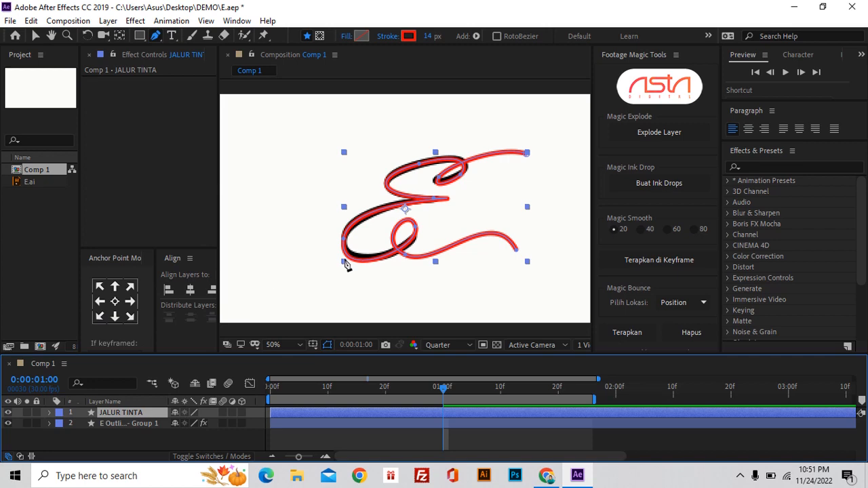
Step: Scale the JALUR TINTA layer slightly smaller in height to fit the letter, and set the preview resolution to Half
{"action": "left_click", "coordinate": [37, 36]}
{"action": "left_click", "coordinate": [345, 266]}
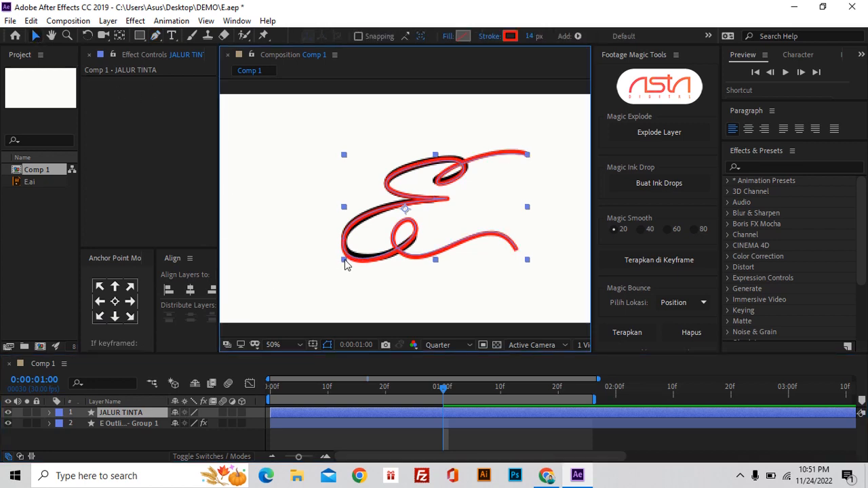
{"action": "left_click_drag", "start_coordinate": [345, 260], "coordinate": [344, 262]}
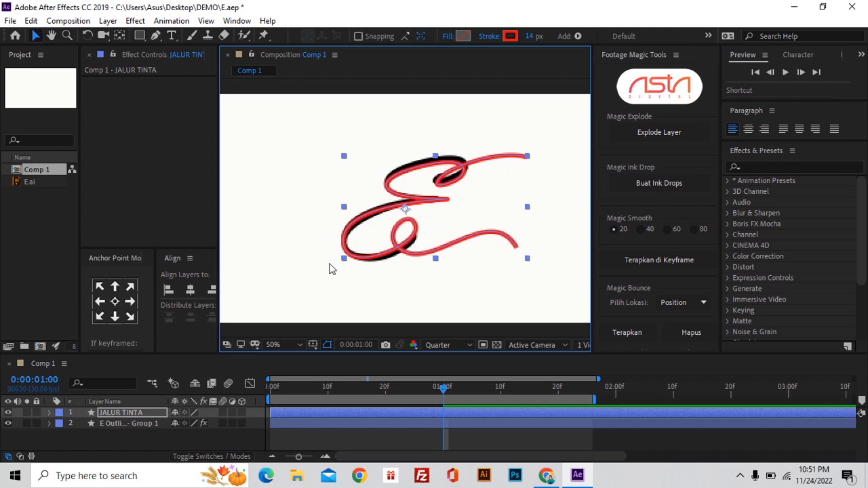
{"action": "left_click", "coordinate": [471, 344]}
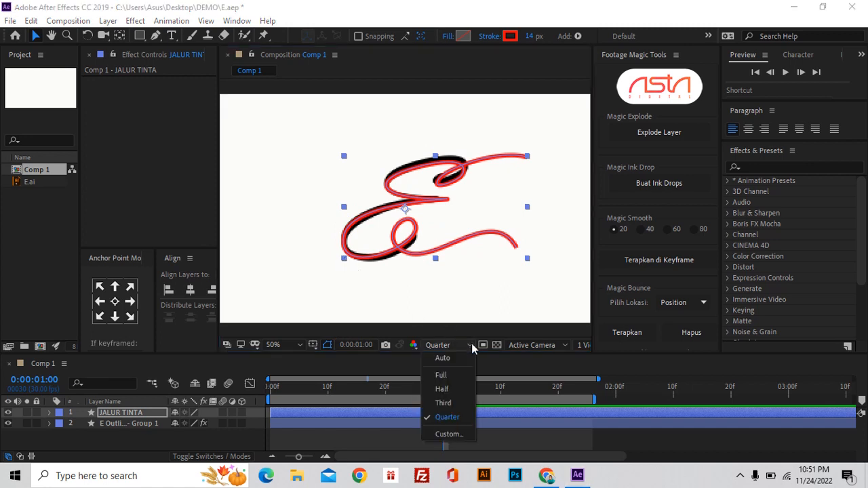
{"action": "left_click", "coordinate": [457, 386]}
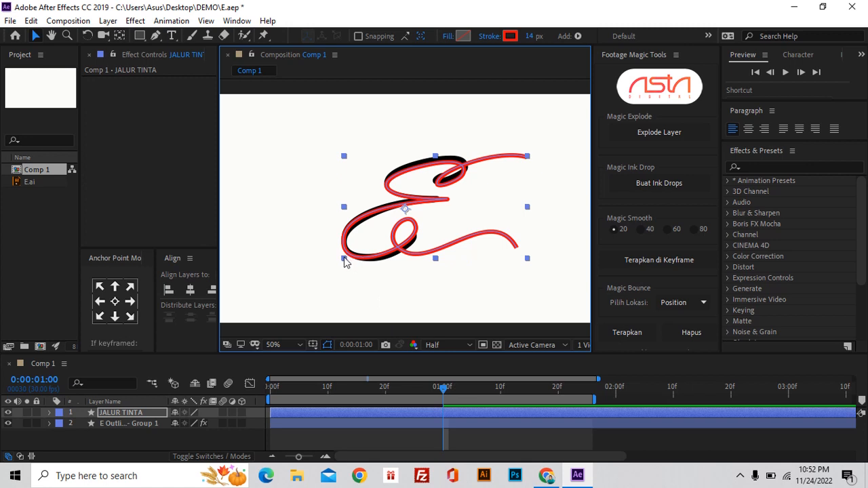
Step: Adjust the path's points and handles on the lower and upper curves to follow the E more closely, then collapse the layer
{"action": "left_click", "coordinate": [160, 35]}
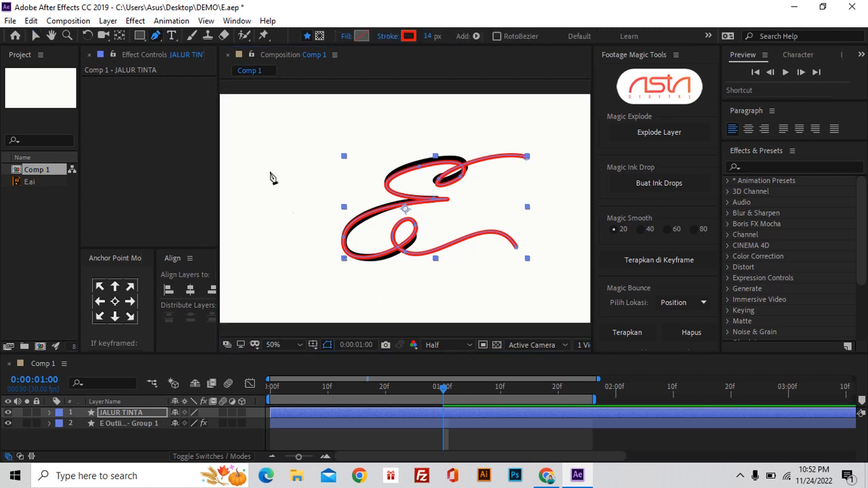
{"action": "key", "text": "a"}
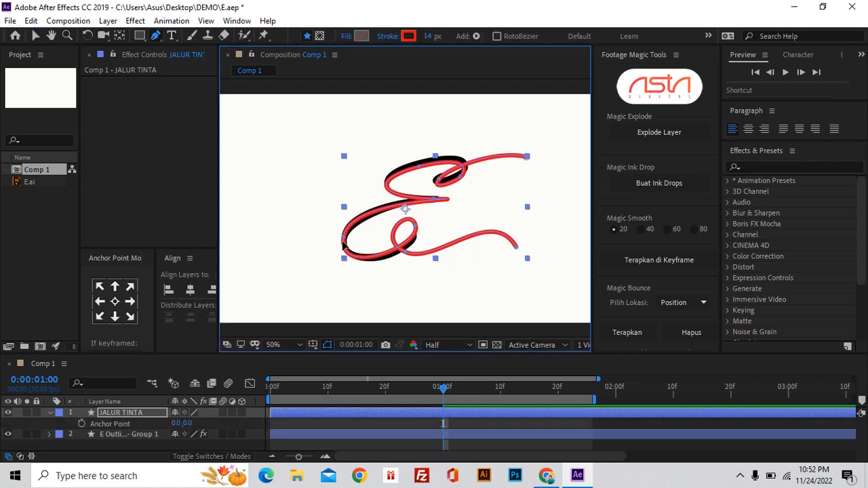
{"action": "left_click_drag", "start_coordinate": [346, 240], "coordinate": [348, 279]}
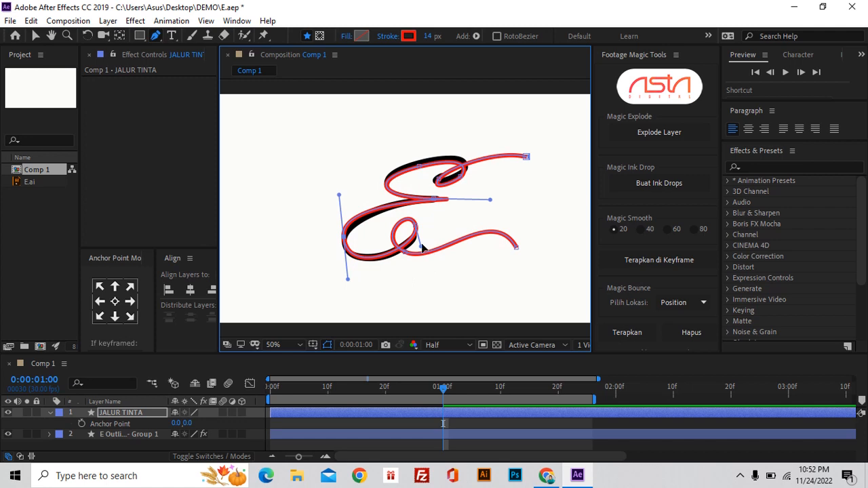
{"action": "left_click_drag", "start_coordinate": [422, 246], "coordinate": [424, 245]}
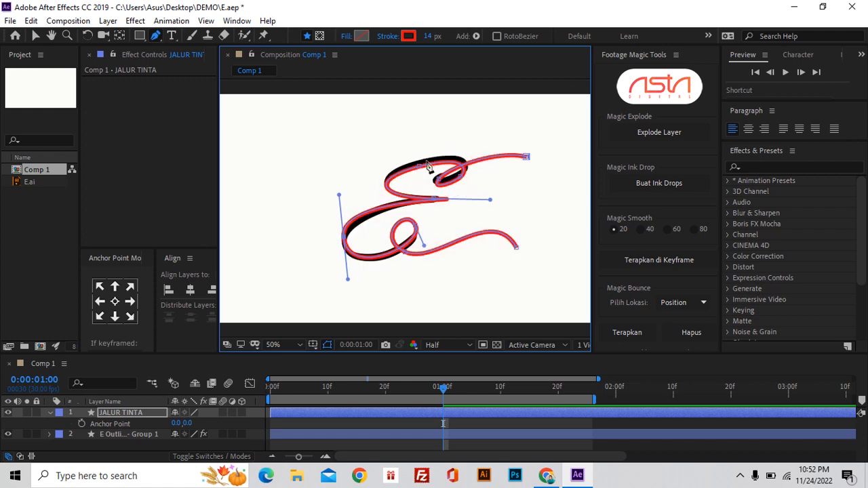
{"action": "left_click_drag", "start_coordinate": [419, 167], "coordinate": [420, 163]}
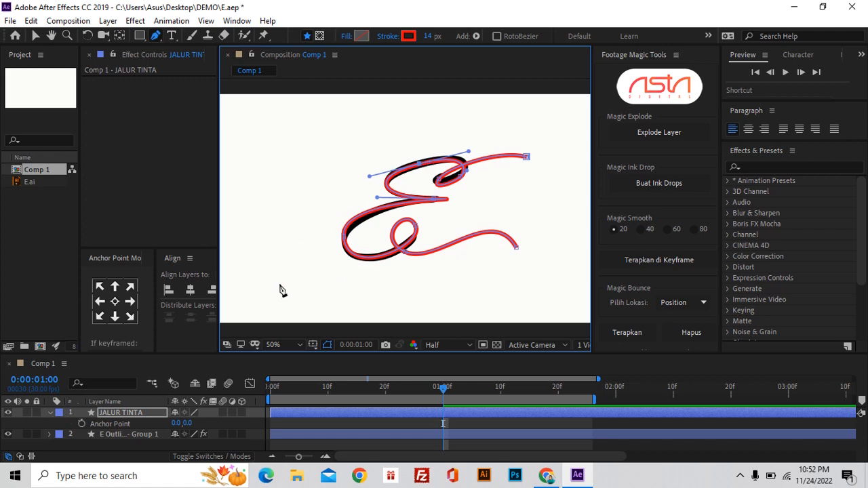
{"action": "left_click", "coordinate": [48, 413]}
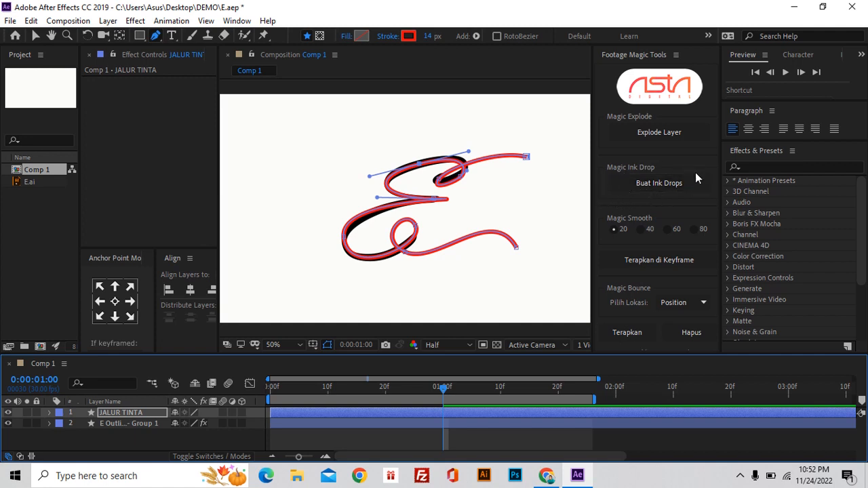
Step: Create ink drops for the JALUR TINTA path with Magic Ink Drop and select the Master Ink Drops layer
{"action": "left_click", "coordinate": [664, 190]}
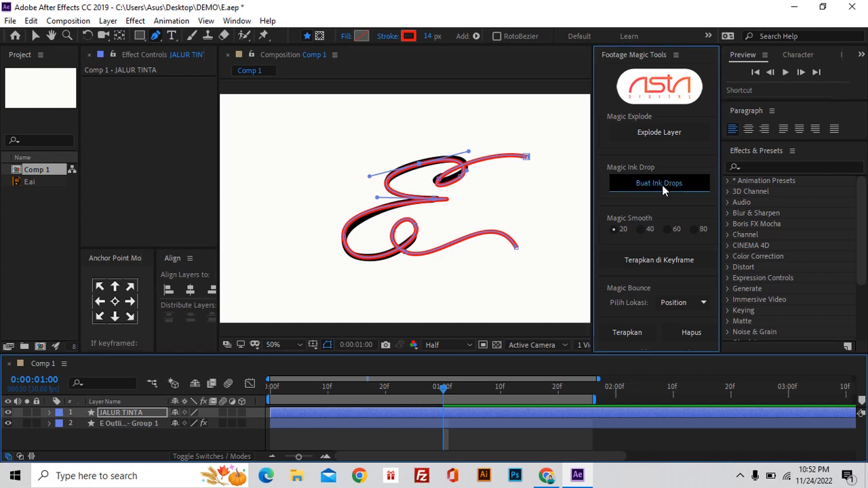
{"action": "left_click", "coordinate": [126, 413]}
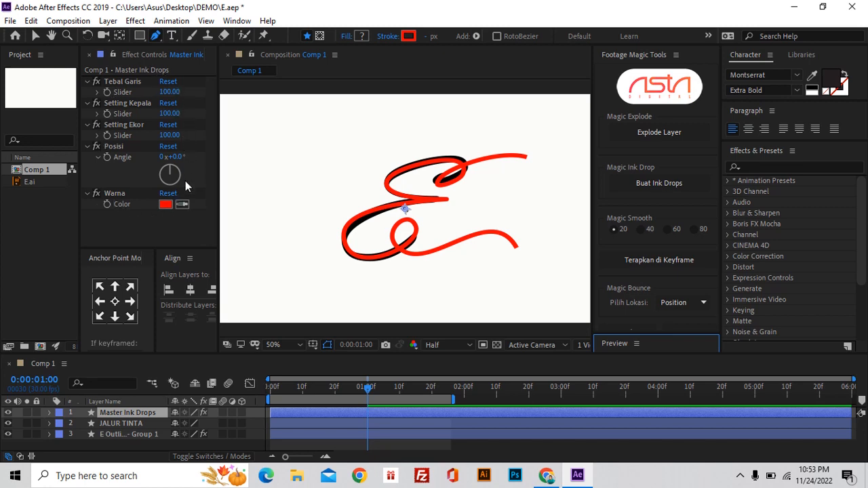
Step: Copy the Path property of Shape 1 in the JALUR TINTA layer and collapse the layer
{"action": "left_click", "coordinate": [118, 425]}
{"action": "left_click", "coordinate": [49, 424]}
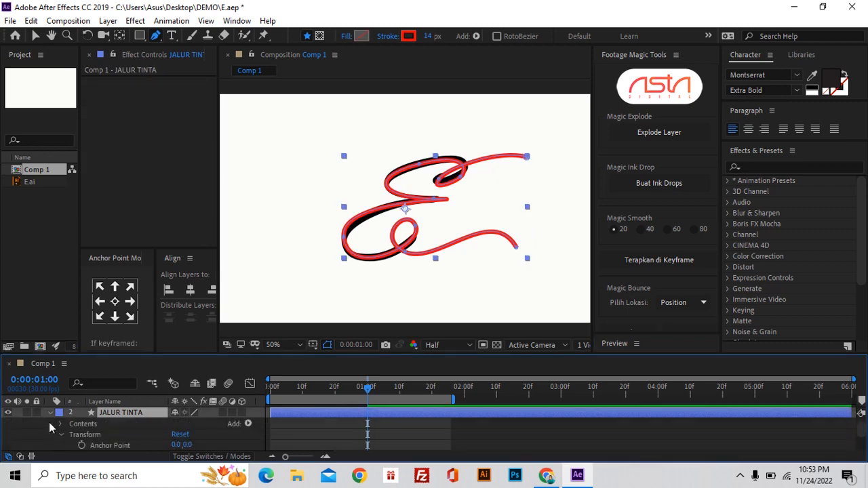
{"action": "scroll", "coordinate": [97, 426], "scroll_direction": "down", "scroll_amount": 1}
{"action": "scroll", "coordinate": [96, 426], "scroll_direction": "up", "scroll_amount": 1}
{"action": "left_click", "coordinate": [60, 424]}
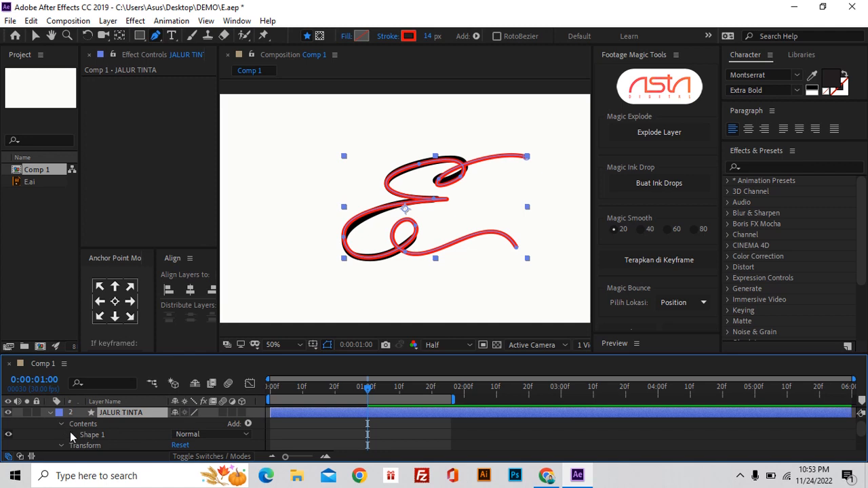
{"action": "left_click", "coordinate": [71, 435]}
{"action": "scroll", "coordinate": [75, 438], "scroll_direction": "down", "scroll_amount": 1}
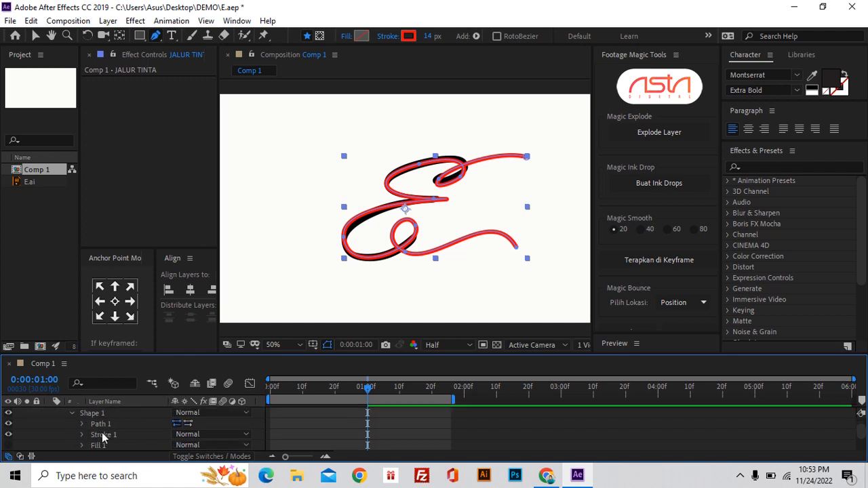
{"action": "left_click", "coordinate": [82, 424]}
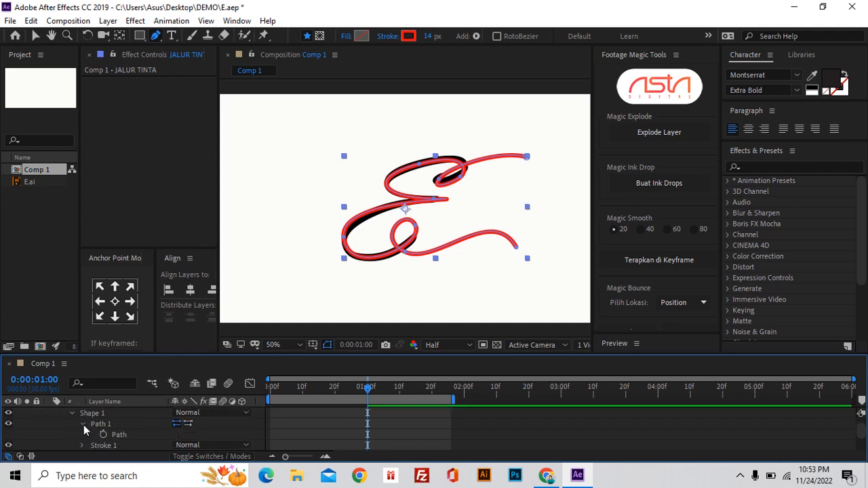
{"action": "left_click", "coordinate": [124, 435]}
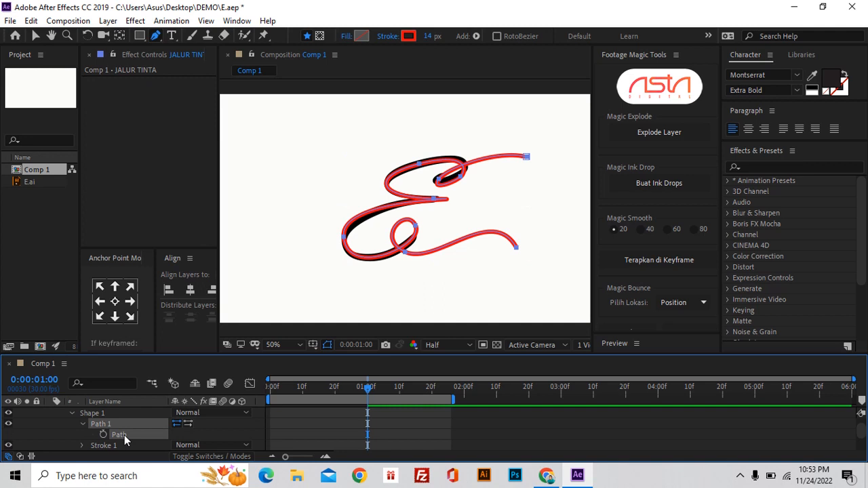
{"action": "scroll", "coordinate": [117, 435], "scroll_direction": "up", "scroll_amount": 2}
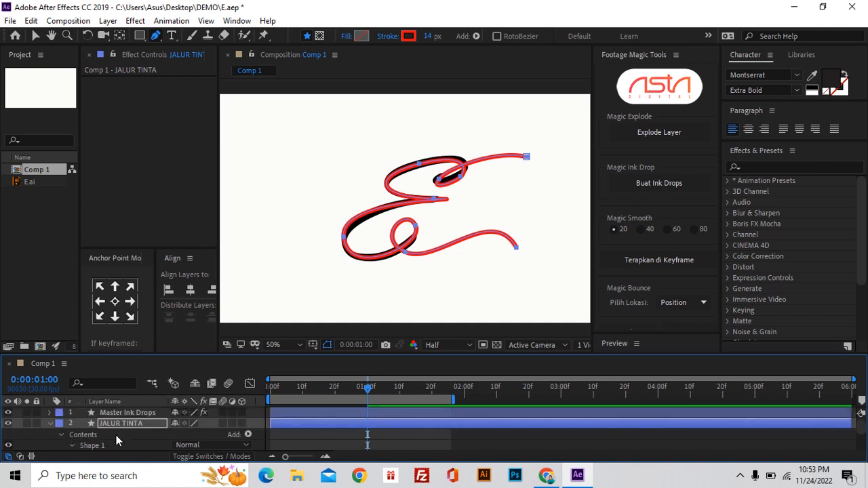
{"action": "left_click", "coordinate": [51, 423]}
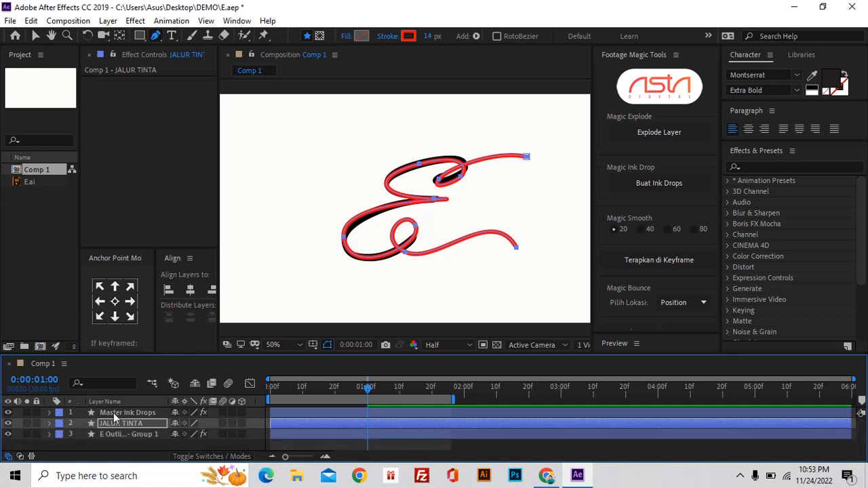
Step: Paste the copied path into the Master Path of the Master Ink Drops layer, and hide the JALUR TINTA layer
{"action": "left_click", "coordinate": [49, 414]}
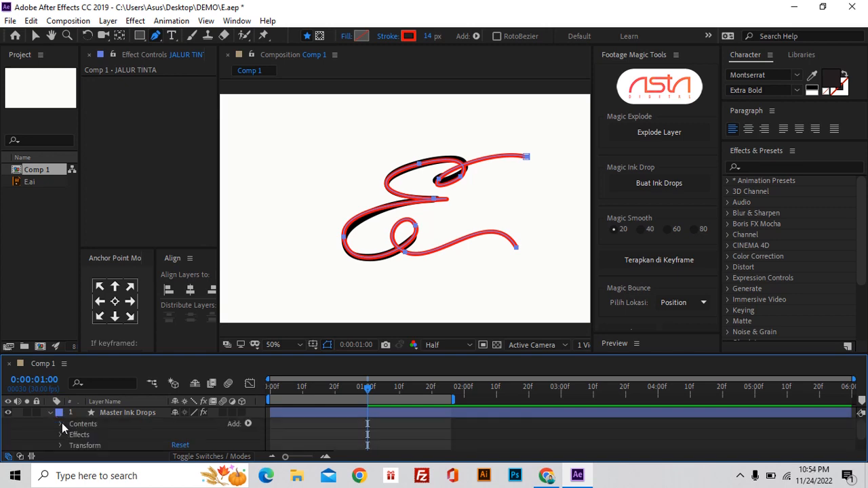
{"action": "left_click", "coordinate": [60, 424]}
{"action": "left_click", "coordinate": [71, 436]}
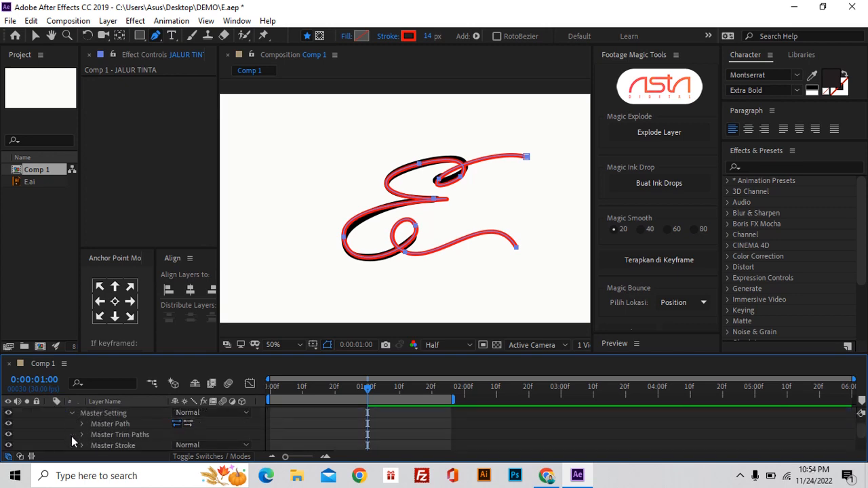
{"action": "left_click", "coordinate": [82, 424]}
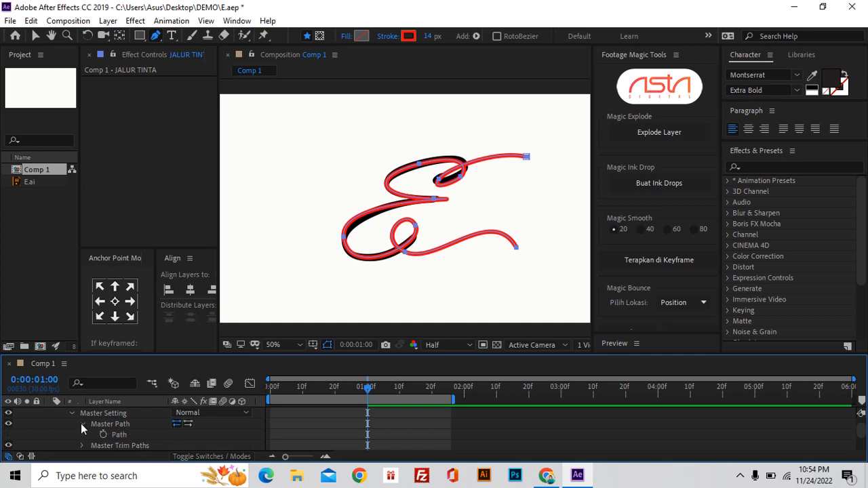
{"action": "left_click", "coordinate": [117, 435]}
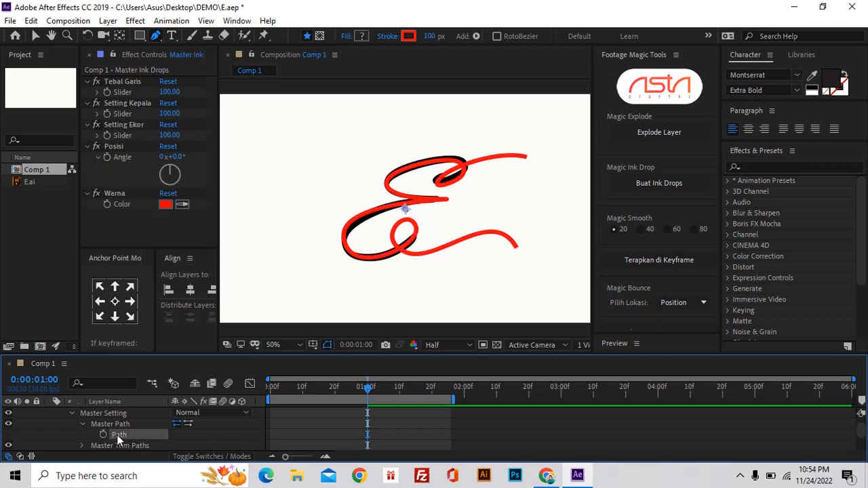
{"action": "key", "text": "ctrl+v"}
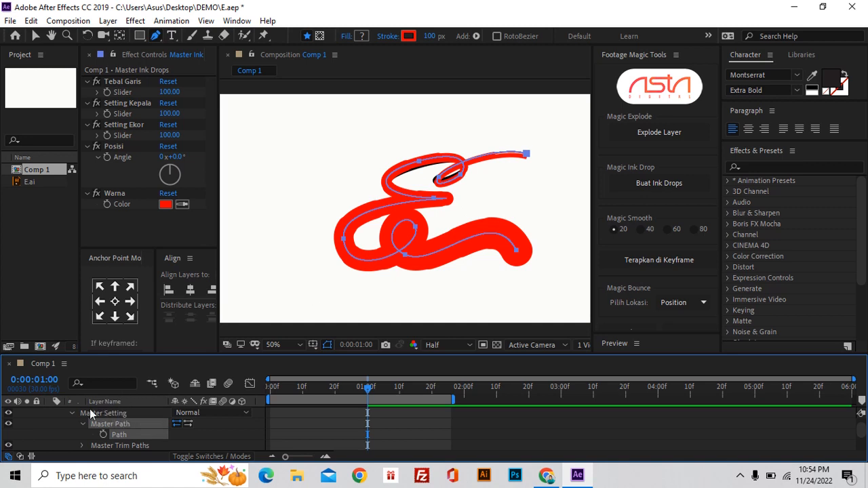
{"action": "left_click", "coordinate": [72, 414]}
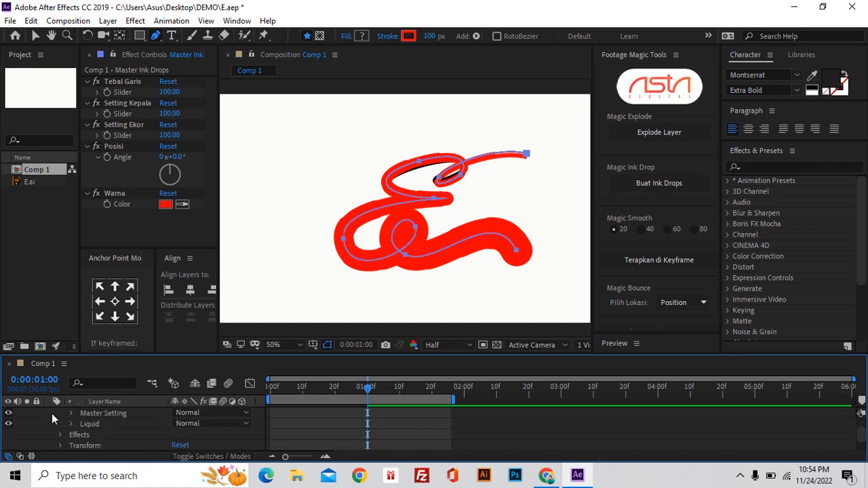
{"action": "scroll", "coordinate": [74, 418], "scroll_direction": "up", "scroll_amount": 1}
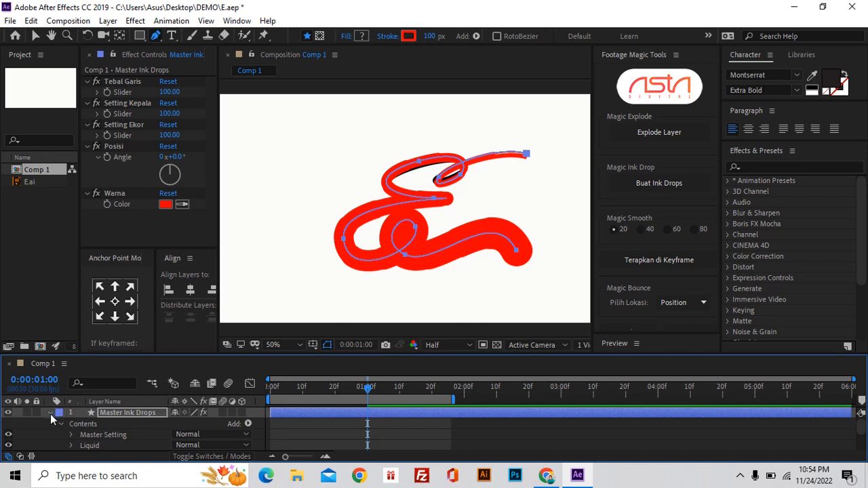
{"action": "left_click", "coordinate": [50, 414]}
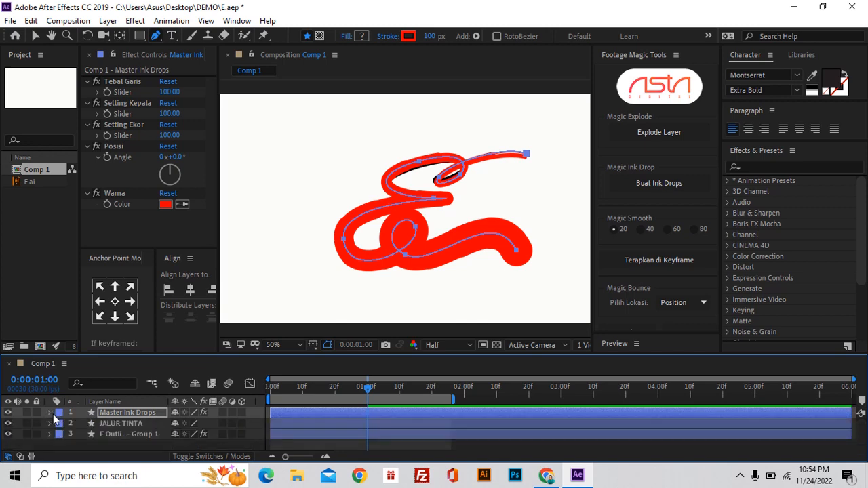
{"action": "left_click", "coordinate": [8, 425]}
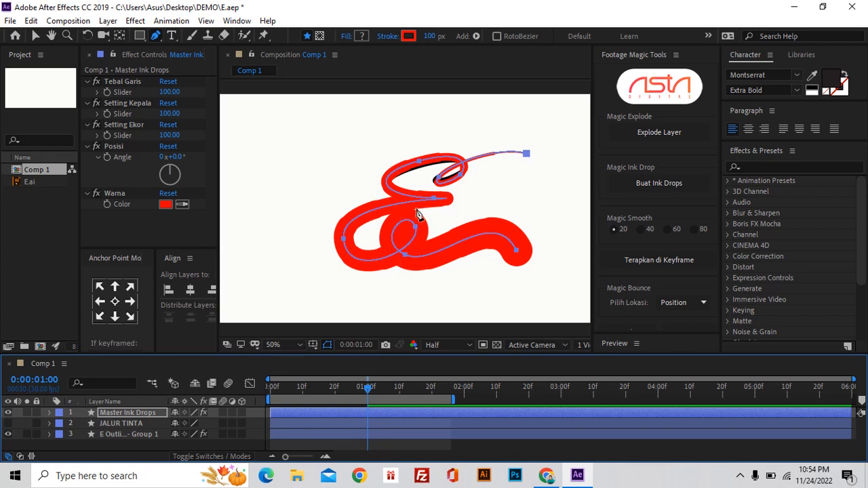
Step: Reduce the Tebal Garis slider of the Master Ink Drops layer to 31
{"action": "left_click", "coordinate": [169, 92]}
{"action": "left_click_drag", "start_coordinate": [165, 91], "coordinate": [136, 92]}
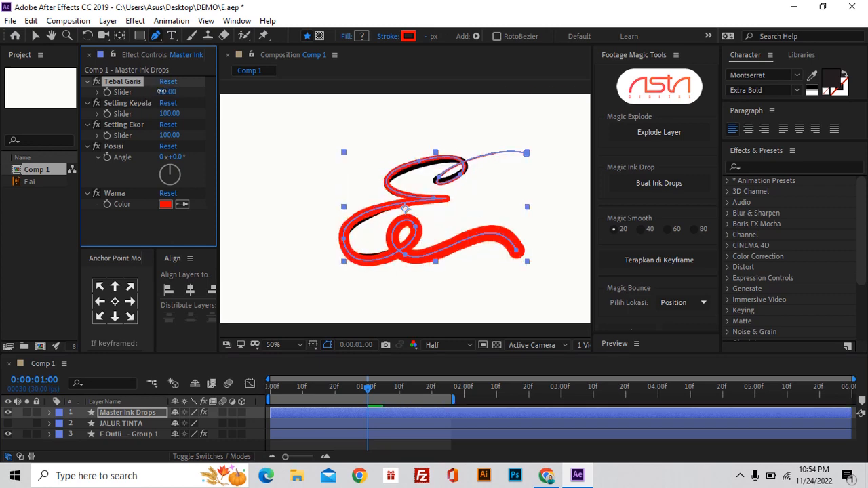
{"action": "left_click_drag", "start_coordinate": [155, 92], "coordinate": [138, 92]}
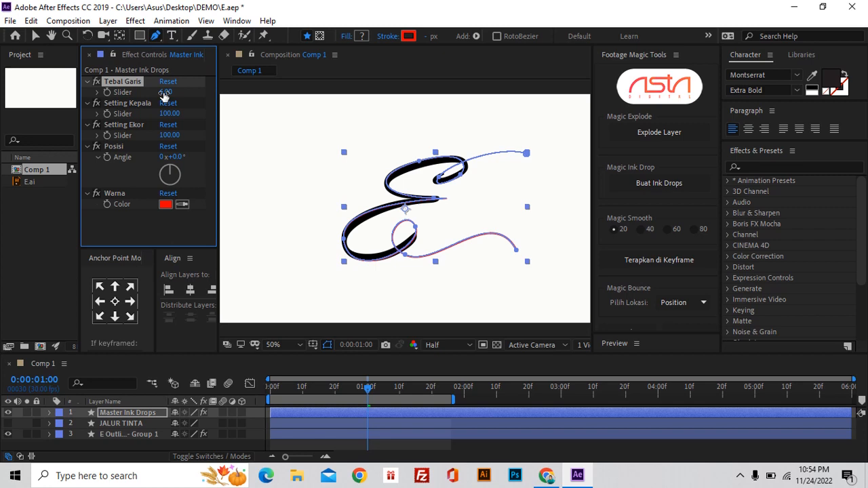
{"action": "left_click_drag", "start_coordinate": [163, 97], "coordinate": [168, 93]}
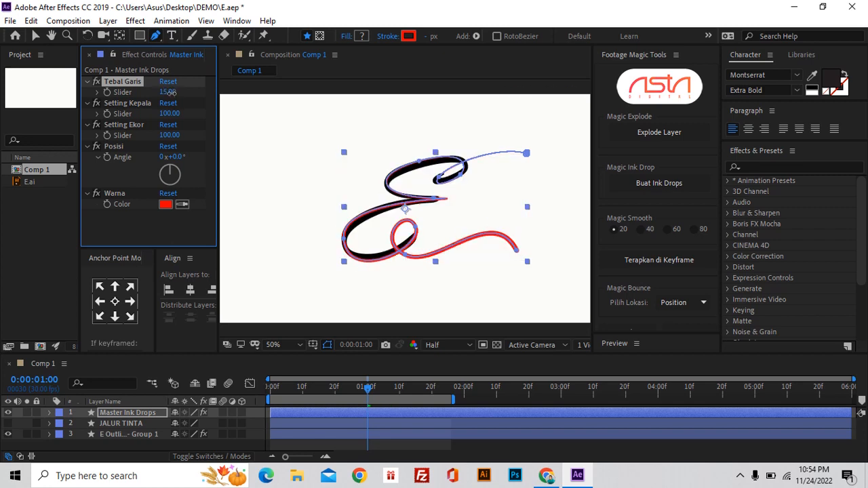
{"action": "left_click_drag", "start_coordinate": [178, 93], "coordinate": [184, 92]}
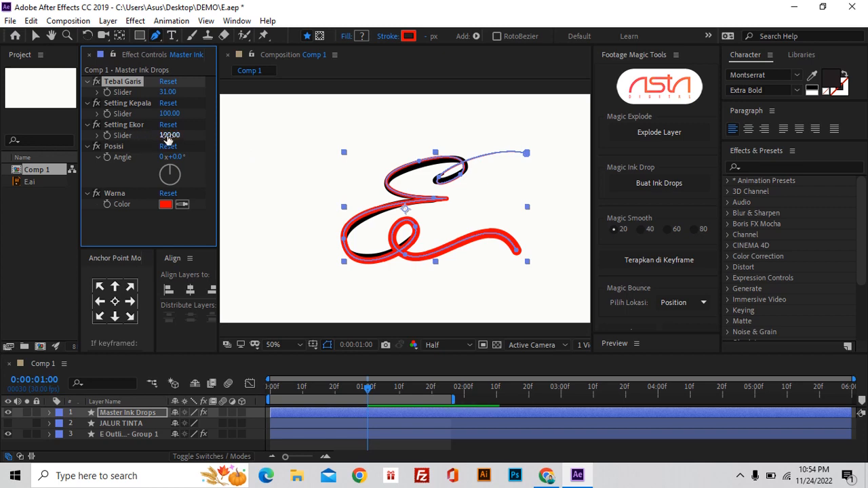
Step: Shorten the ink drop's tail by setting the Setting Ekor slider to 5
{"action": "left_click_drag", "start_coordinate": [169, 139], "coordinate": [148, 138]}
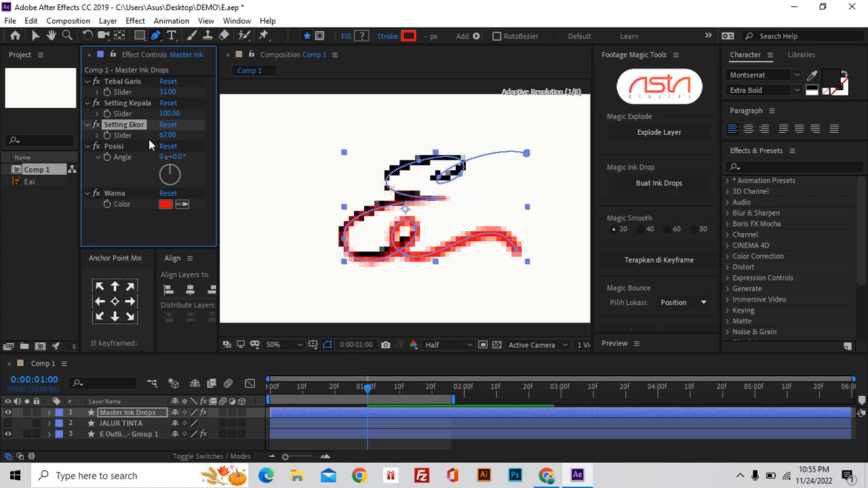
{"action": "left_click_drag", "start_coordinate": [170, 137], "coordinate": [145, 136]}
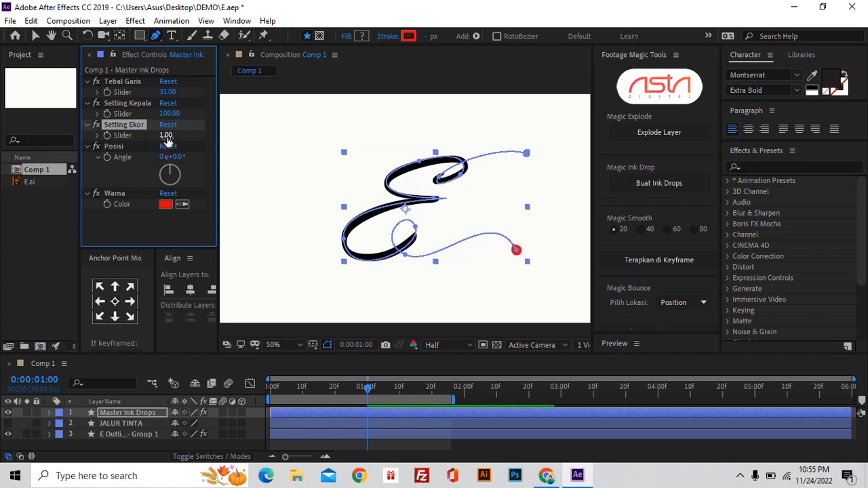
{"action": "left_click_drag", "start_coordinate": [167, 138], "coordinate": [169, 137]}
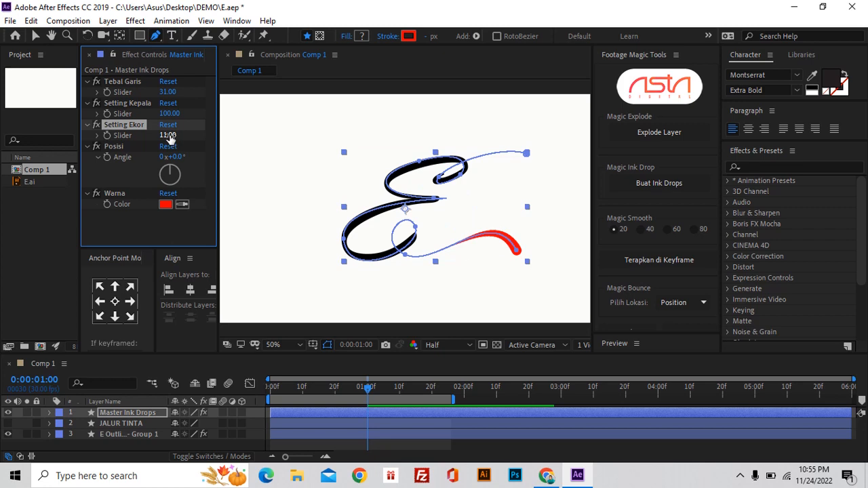
{"action": "left_click", "coordinate": [170, 136]}
{"action": "type", "text": "5"}
{"action": "key", "text": "Return"}
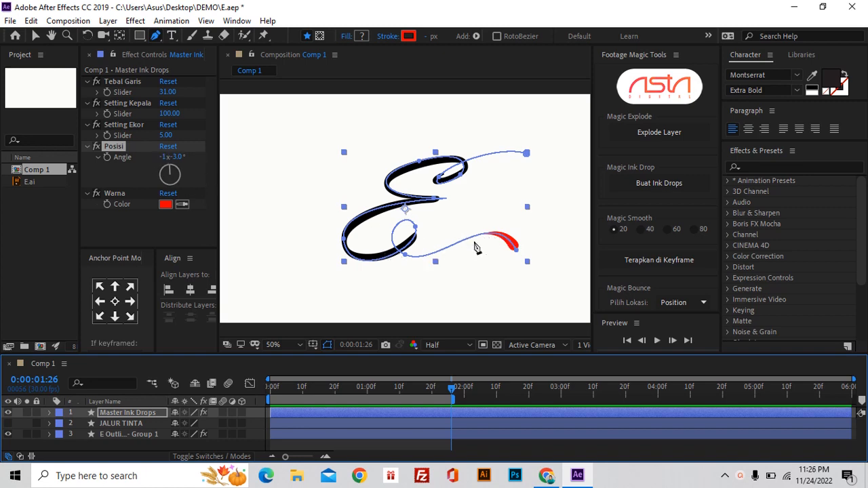
Step: Move the ink drop along the path by setting the Posisi angle to -1x-8.0°
{"action": "left_click", "coordinate": [165, 157]}
{"action": "mouse_move", "coordinate": [156, 156]}
{"action": "left_mouse_down"}
{"action": "mouse_move", "coordinate": [136, 158]}
{"action": "mouse_move", "coordinate": [158, 157]}
{"action": "left_mouse_up"}
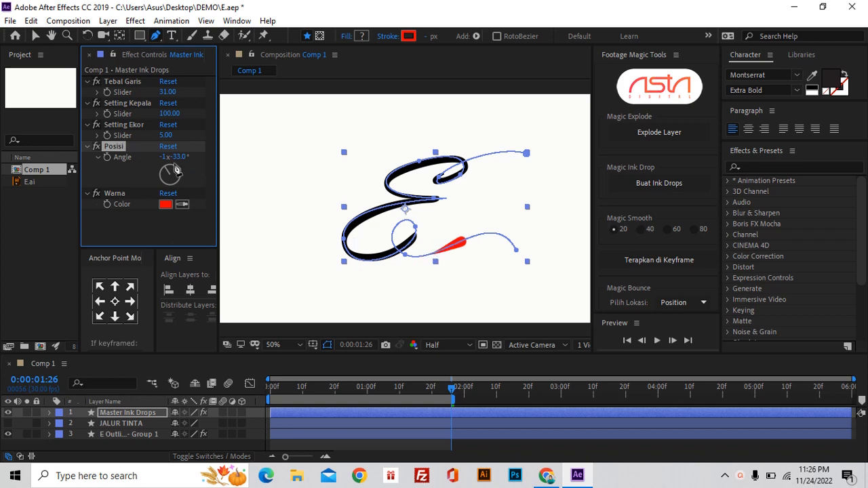
{"action": "left_click_drag", "start_coordinate": [181, 156], "coordinate": [199, 157]}
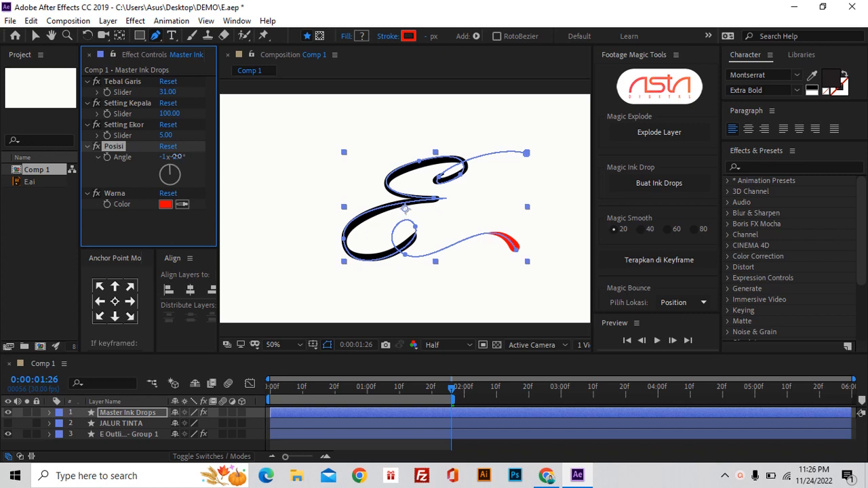
{"action": "left_click_drag", "start_coordinate": [174, 157], "coordinate": [170, 156]}
Step: Delete the JALUR TINTA layer from the composition
{"action": "left_click_drag", "start_coordinate": [855, 380], "coordinate": [597, 375]}
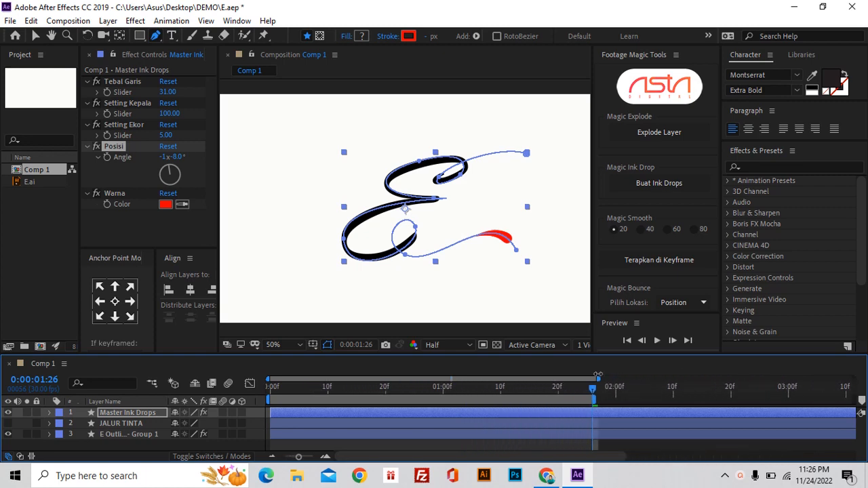
{"action": "left_click", "coordinate": [129, 425]}
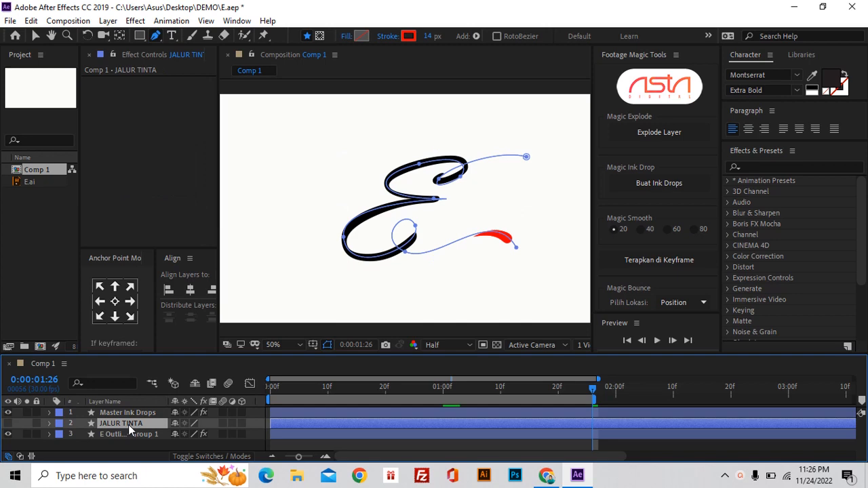
{"action": "key", "text": "Delete"}
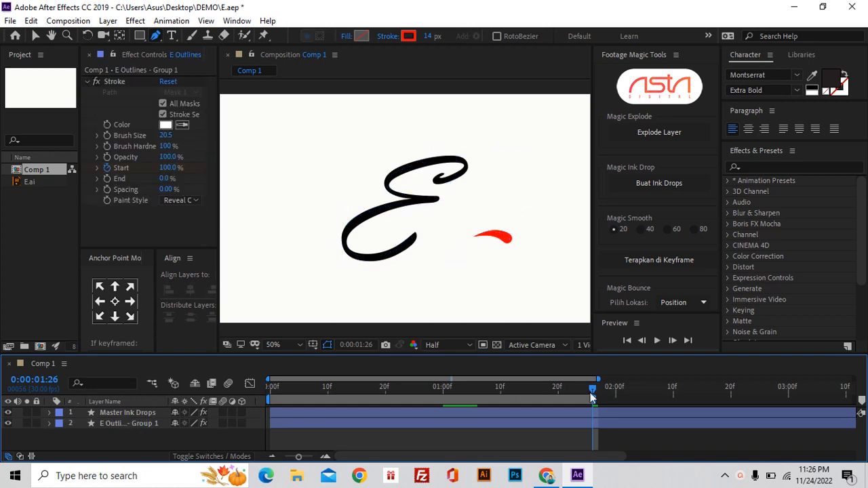
Step: Keyframe the Master Ink Drops Posisi angle at 0:00:01:26, set it to -1x-338.0° at 0:00:00:00, and preview the animation
{"action": "left_click", "coordinate": [136, 414]}
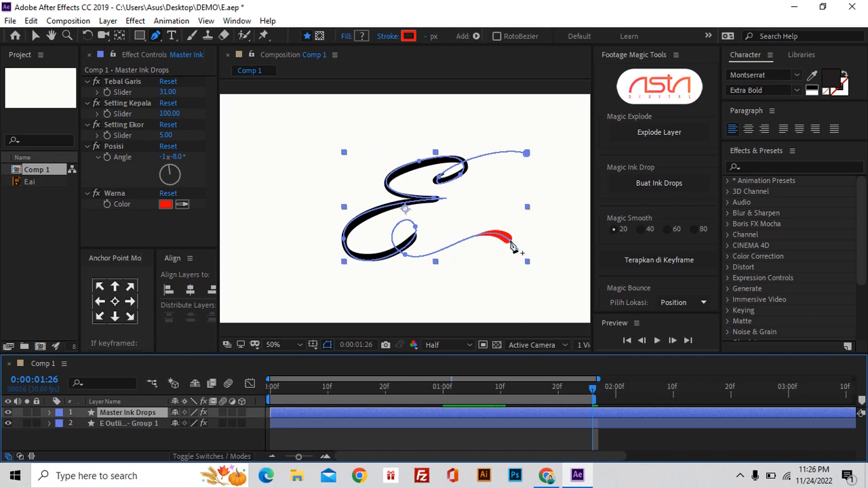
{"action": "left_click", "coordinate": [106, 157]}
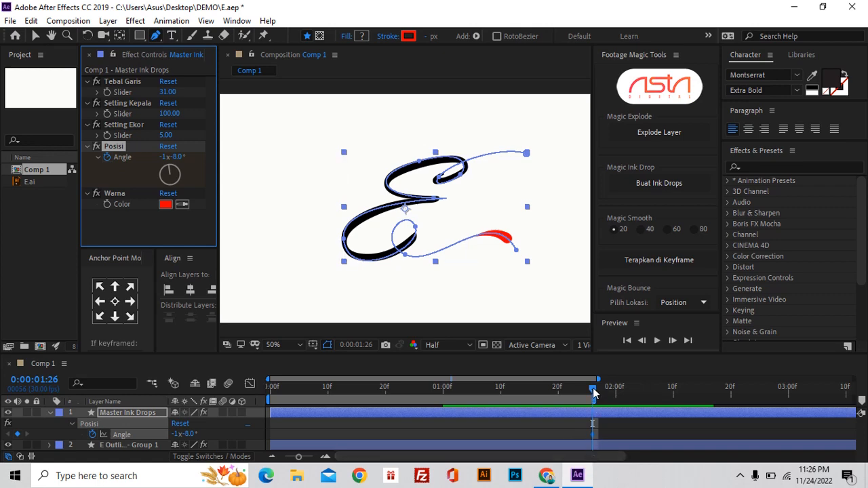
{"action": "mouse_move", "coordinate": [594, 392]}
{"action": "left_mouse_down"}
{"action": "mouse_move", "coordinate": [302, 391]}
{"action": "mouse_move", "coordinate": [269, 400]}
{"action": "left_mouse_up"}
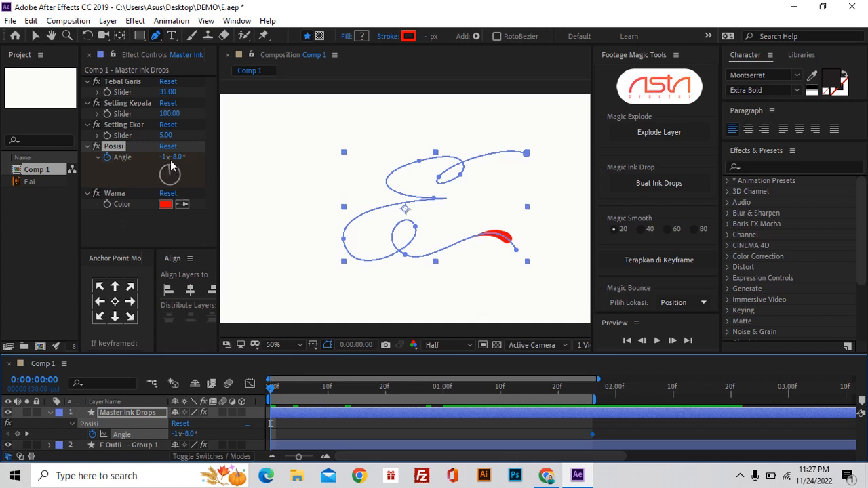
{"action": "left_click_drag", "start_coordinate": [175, 158], "coordinate": [37, 163]}
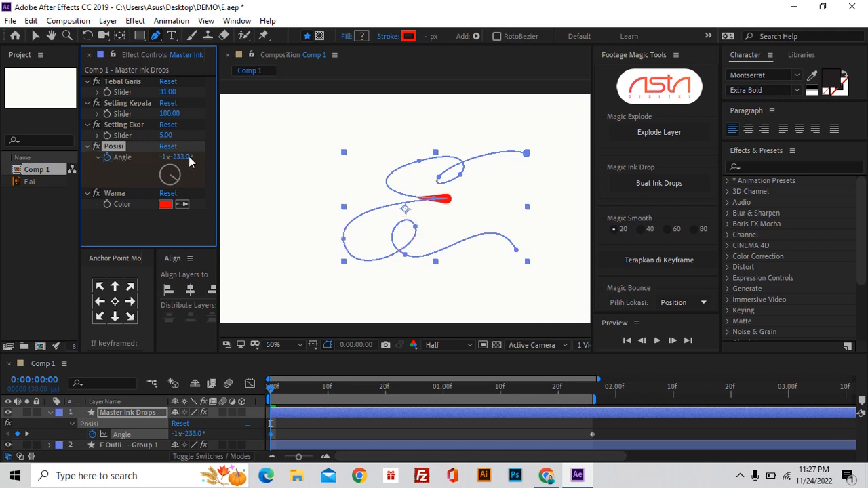
{"action": "mouse_move", "coordinate": [189, 161]}
{"action": "left_mouse_down"}
{"action": "mouse_move", "coordinate": [101, 157]}
{"action": "mouse_move", "coordinate": [117, 157]}
{"action": "left_mouse_up"}
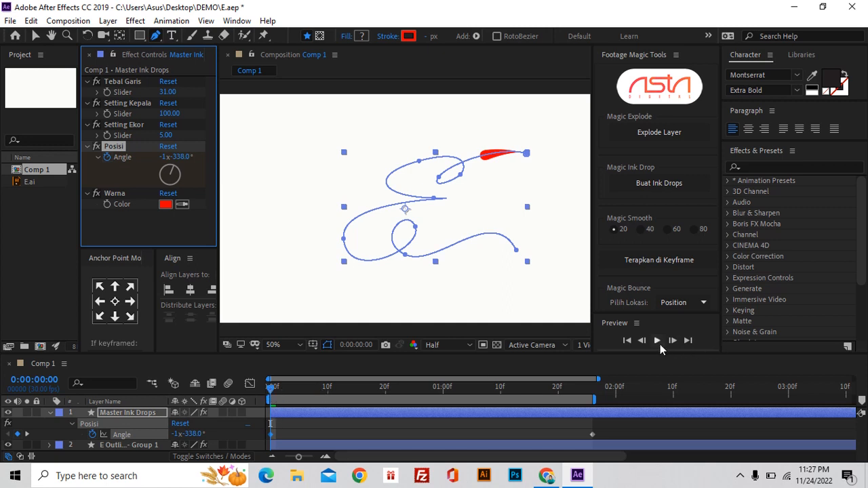
{"action": "left_click", "coordinate": [658, 341]}
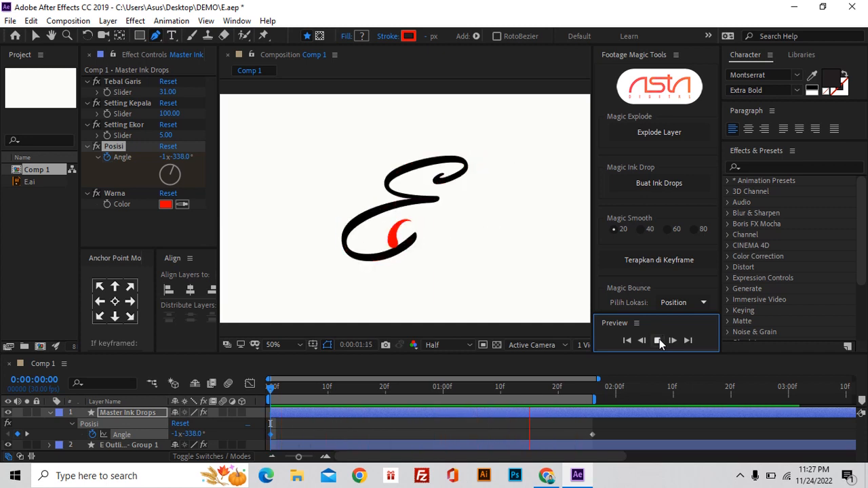
Step: Stop the preview and move the ending Posisi angle keyframe of Master Ink Drops earlier, to about 0:00:01:15
{"action": "left_click", "coordinate": [657, 341]}
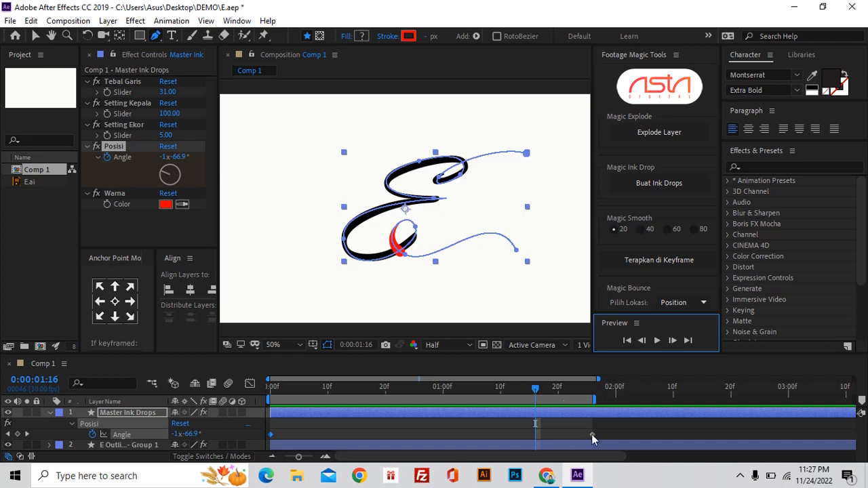
{"action": "left_click_drag", "start_coordinate": [592, 435], "coordinate": [531, 439]}
Step: Shift the E Outlines - Group 1 layer to begin at 0:00:00:04 and preview the animation from 0:00:00:00
{"action": "left_click_drag", "start_coordinate": [517, 390], "coordinate": [275, 398]}
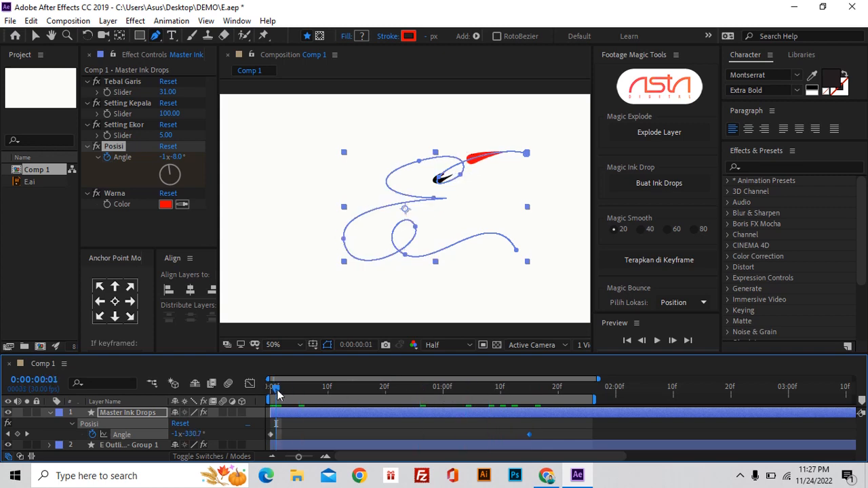
{"action": "left_click_drag", "start_coordinate": [278, 390], "coordinate": [290, 389]}
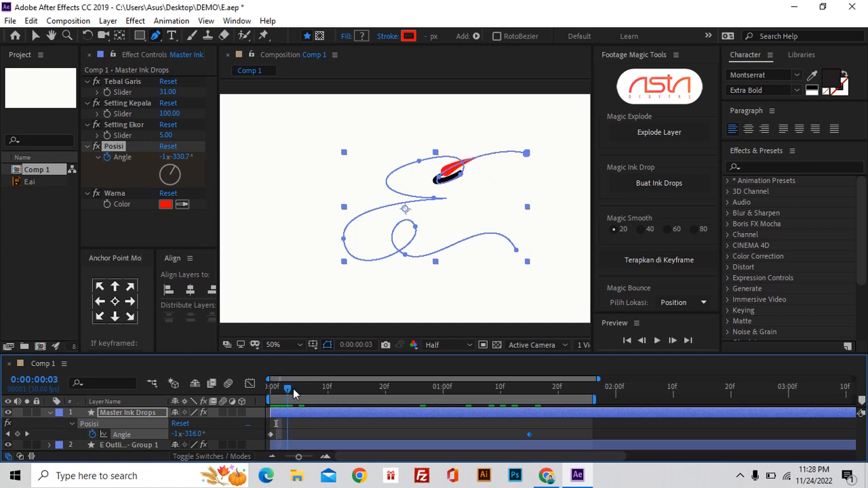
{"action": "left_click_drag", "start_coordinate": [294, 389], "coordinate": [294, 388]}
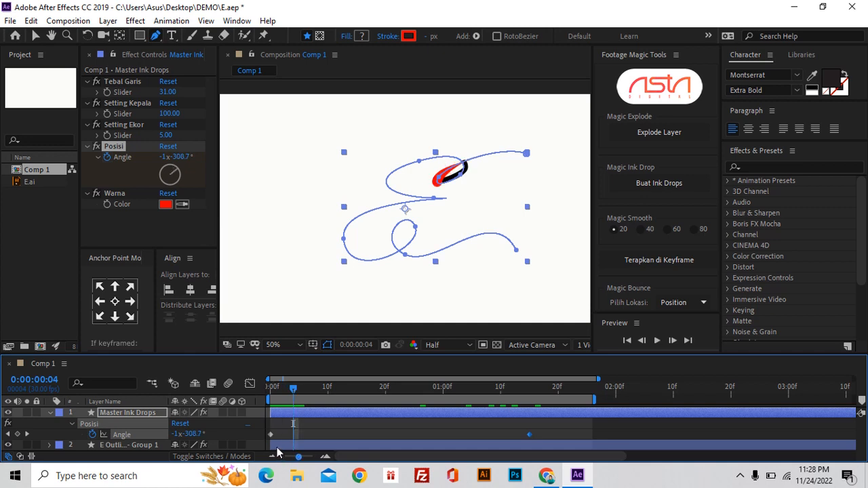
{"action": "left_click_drag", "start_coordinate": [276, 447], "coordinate": [297, 449]}
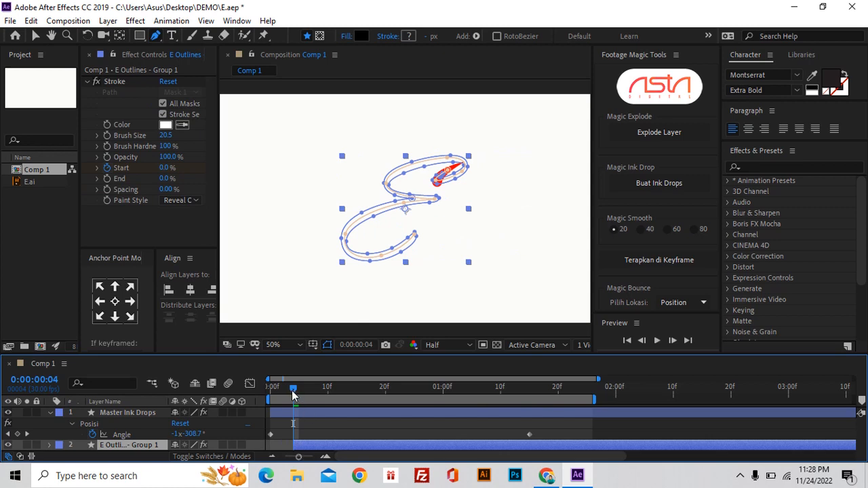
{"action": "left_click_drag", "start_coordinate": [294, 394], "coordinate": [271, 393]}
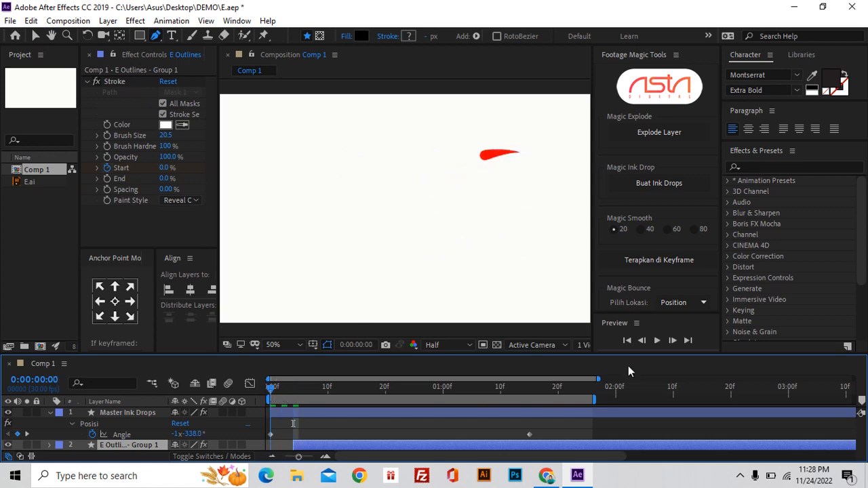
{"action": "left_click", "coordinate": [657, 341]}
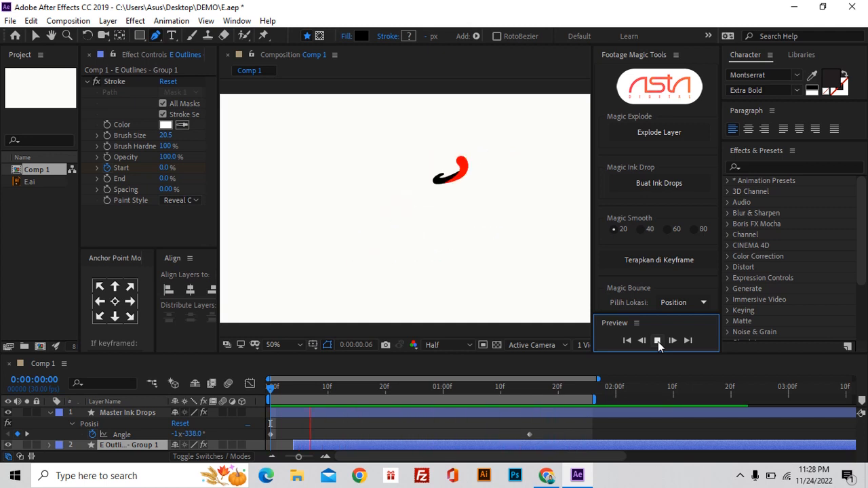
{"action": "left_click", "coordinate": [657, 341]}
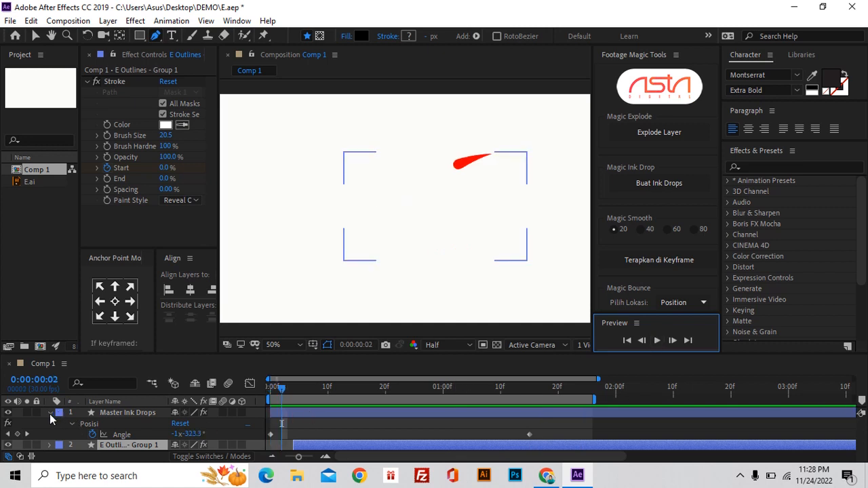
Step: Collapse the Master Ink Drops properties and set the current time to 0:00:01:19
{"action": "left_click", "coordinate": [50, 414]}
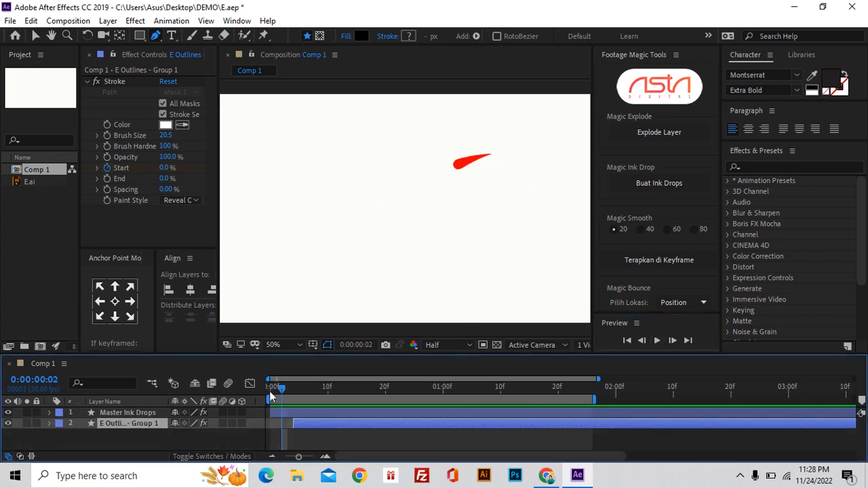
{"action": "left_click_drag", "start_coordinate": [297, 390], "coordinate": [555, 400]}
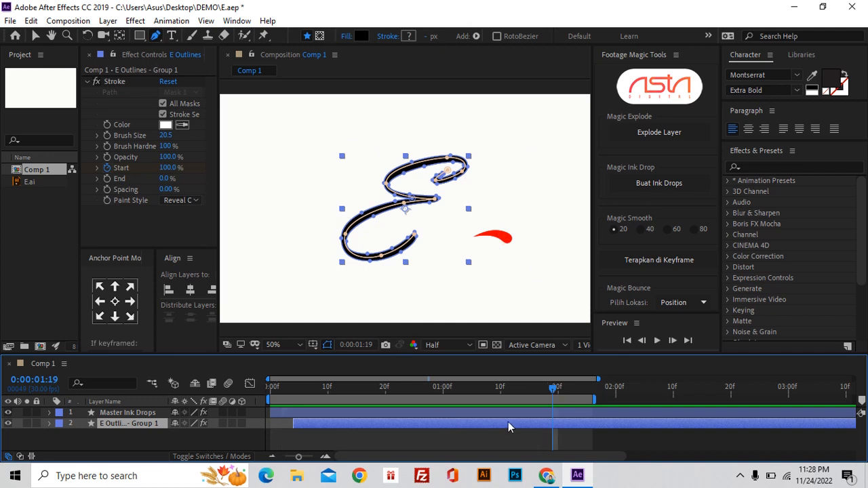
{"action": "key", "text": "t"}
{"action": "left_click", "coordinate": [83, 435]}
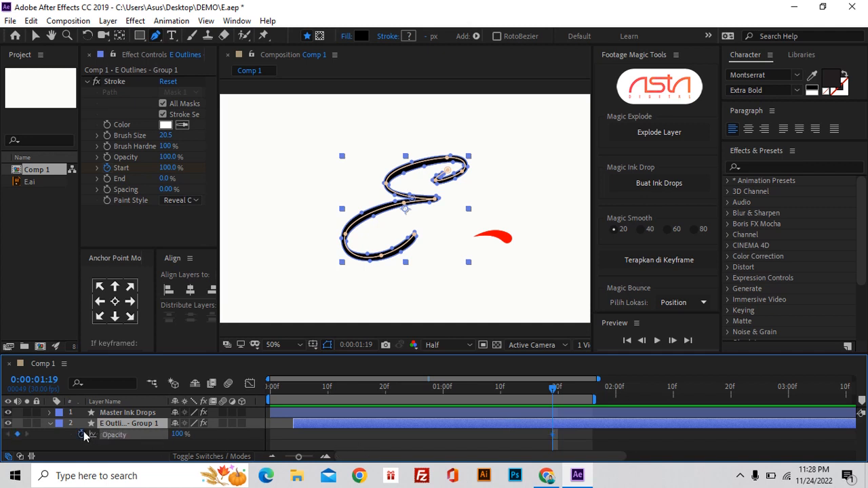
{"action": "left_click", "coordinate": [178, 434]}
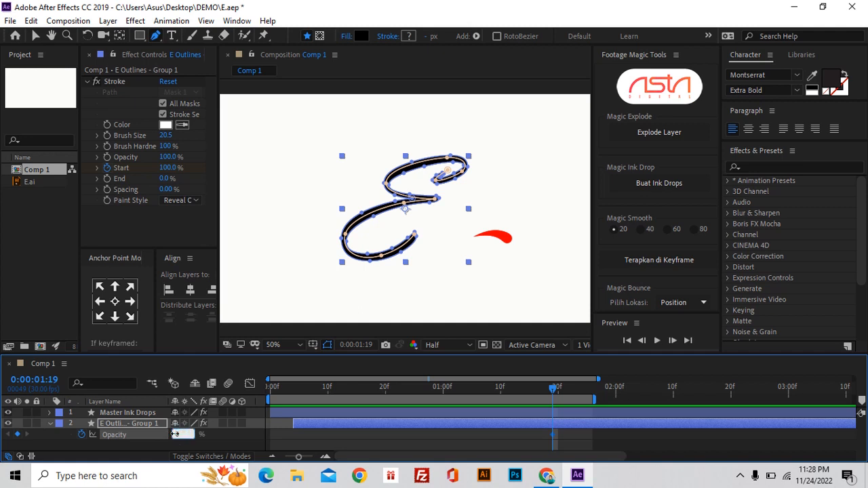
{"action": "type", "text": "0"}
{"action": "key", "text": "Return"}
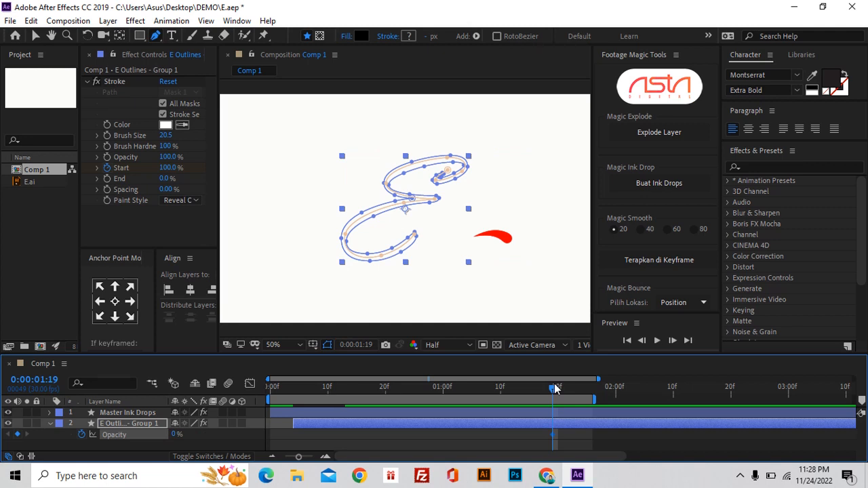
{"action": "key", "text": "ctrl+z"}
{"action": "left_click", "coordinate": [49, 424]}
Step: Fade out the Master Ink Drops layer with opacity keyframes of 100% at 0:00:01:16 and 0% at 0:00:01:19, and start a preview
{"action": "left_click", "coordinate": [114, 413]}
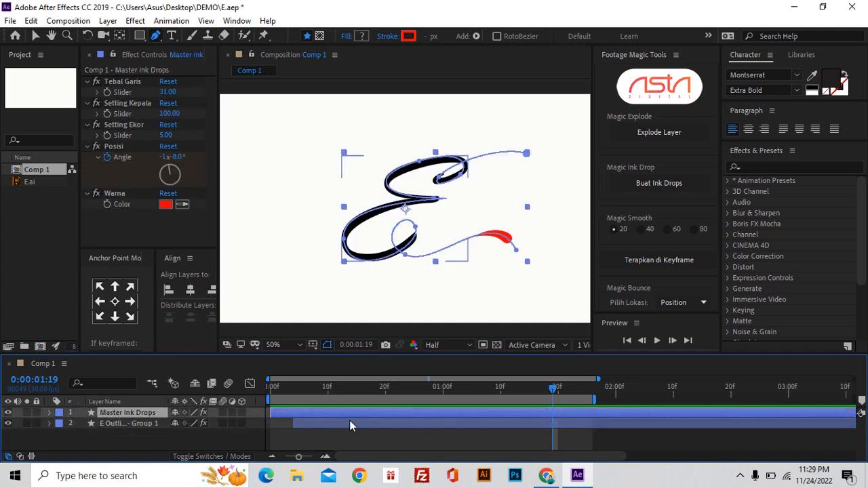
{"action": "key", "text": "t"}
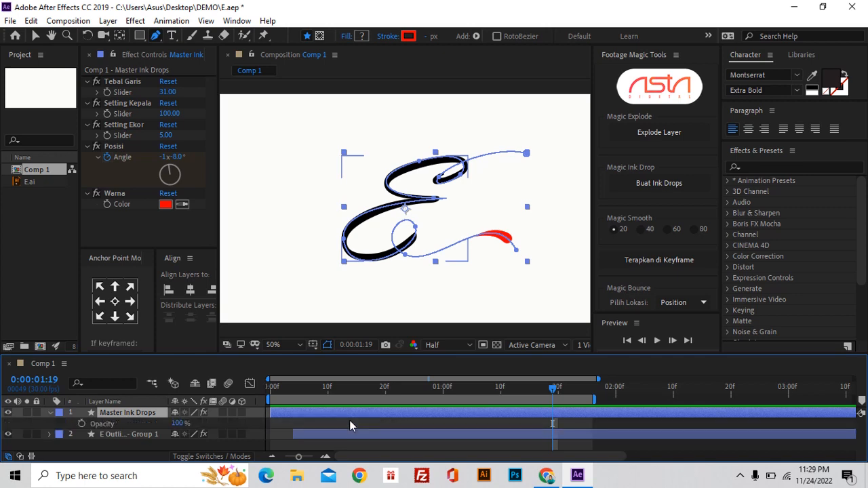
{"action": "left_click", "coordinate": [81, 423]}
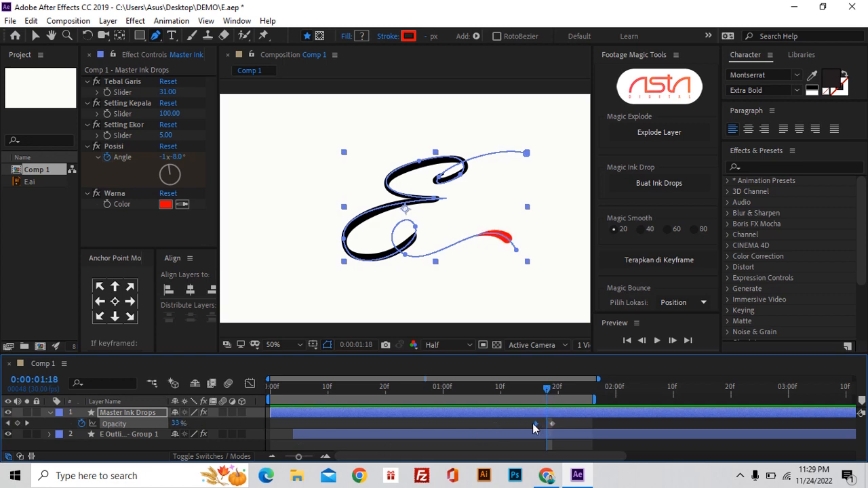
{"action": "left_click_drag", "start_coordinate": [535, 424], "coordinate": [531, 424]}
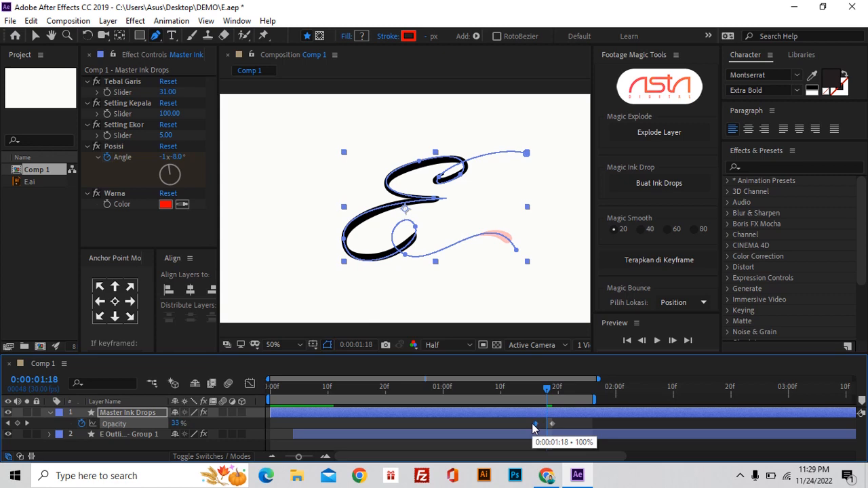
{"action": "left_click", "coordinate": [657, 340]}
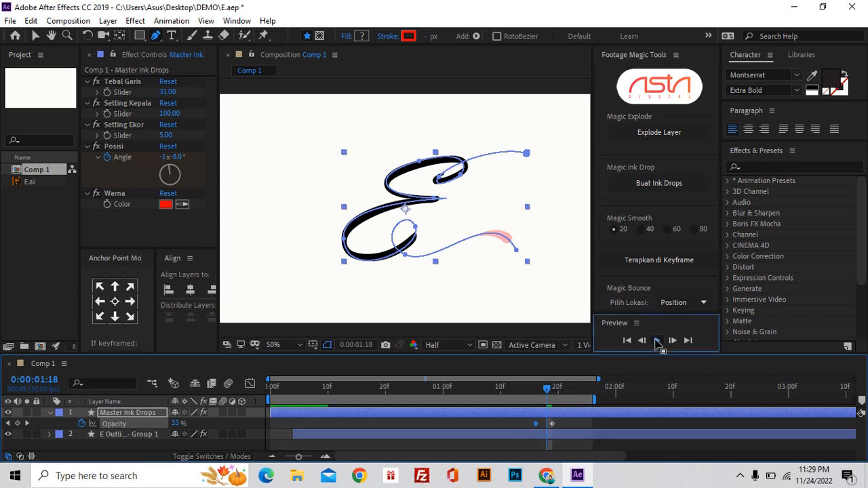